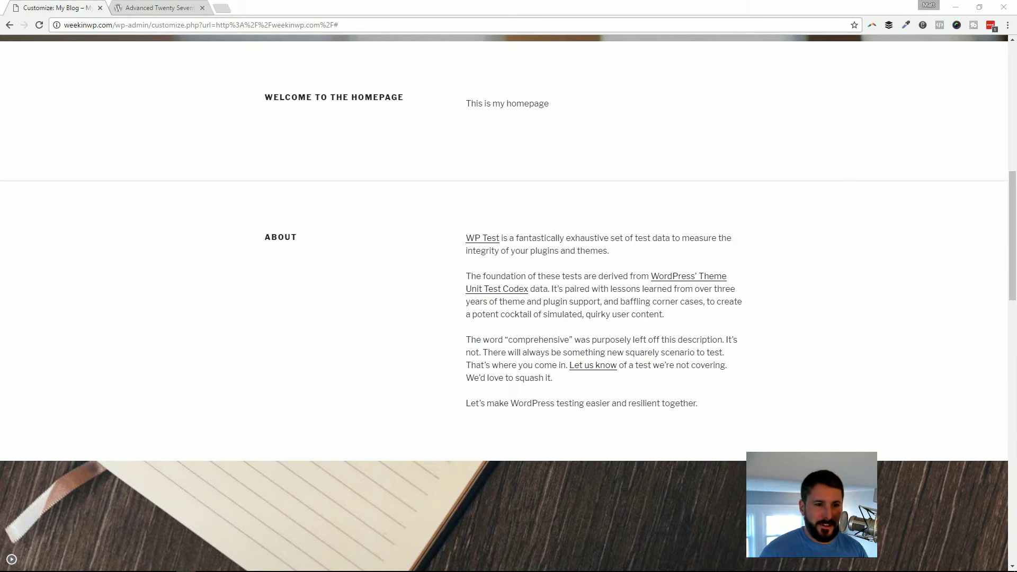
Step: Scroll the preview back to the header and switch to the Advanced Twenty Seventeen plugin page
scroll(725, 280, up, 7)
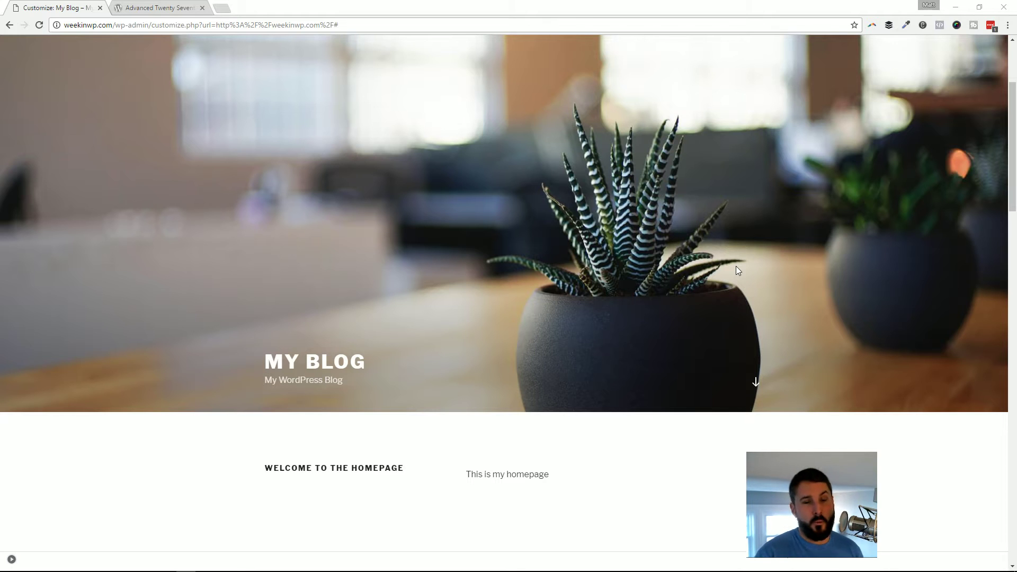
click(147, 6)
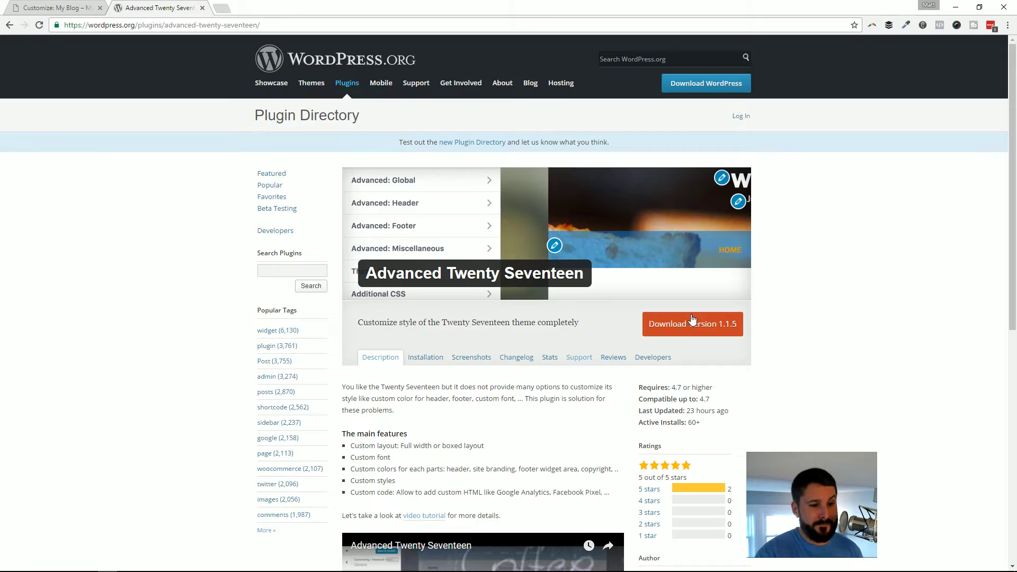
Step: Read the plugin's main features: custom layout, font, colors, styles and code
scroll(692, 313, down, 2)
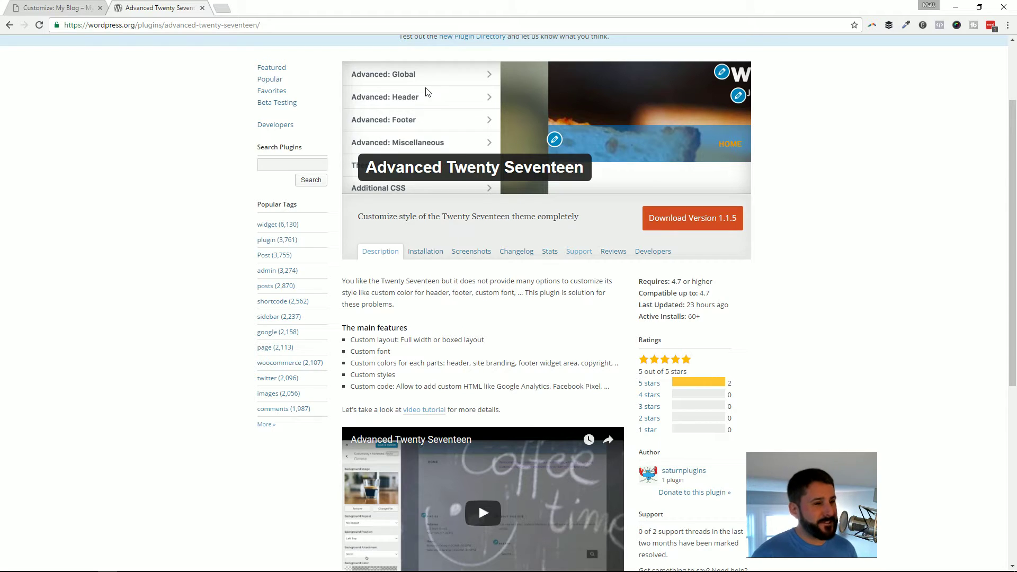
scroll(426, 344, down, 2)
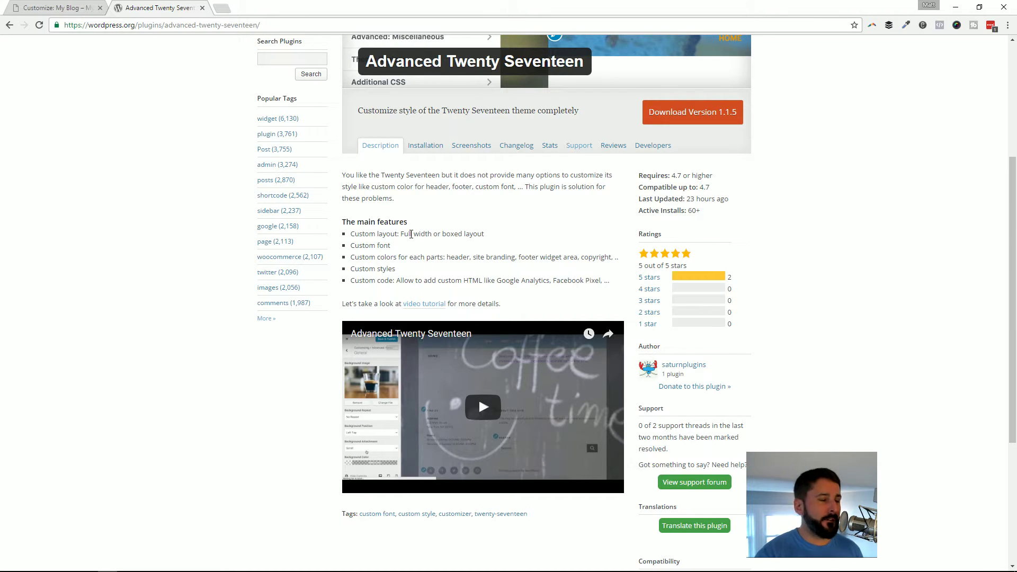
Step: Return to the blog's customizer and restore the hidden controls panel
click(68, 7)
scroll(254, 249, down, 2)
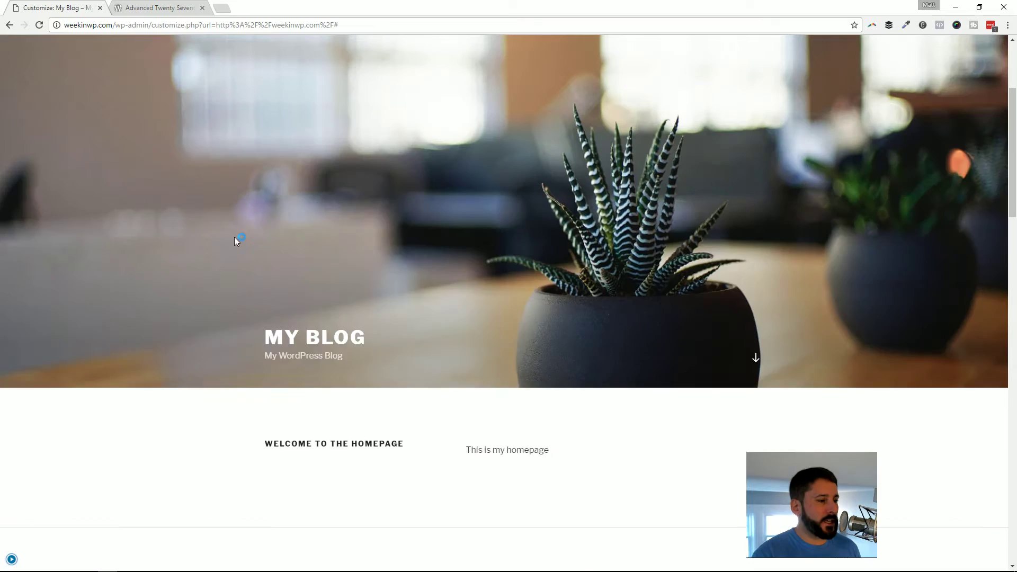
click(11, 560)
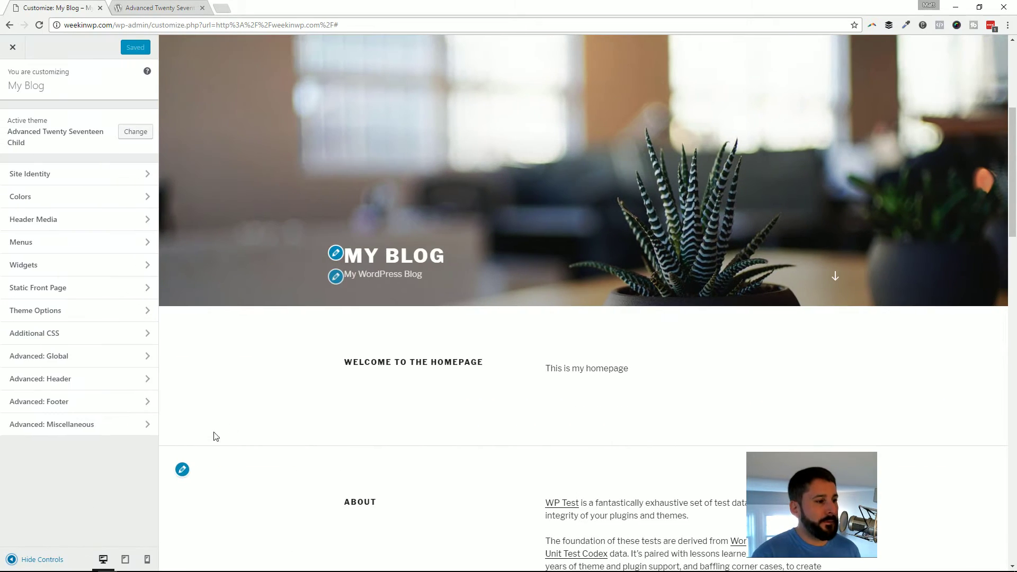
scroll(333, 369, down, 15)
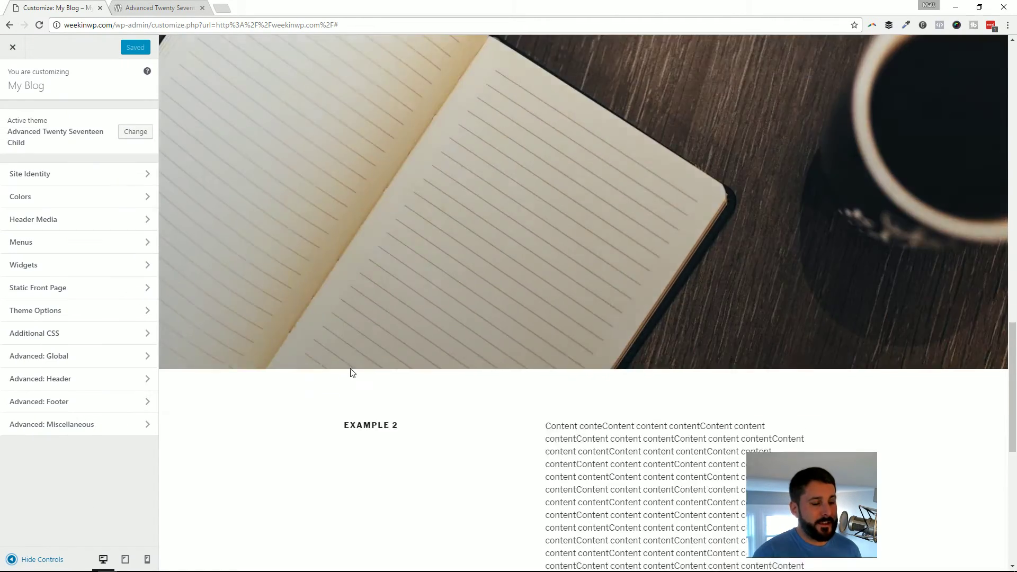
scroll(356, 374, down, 2)
scroll(375, 367, up, 18)
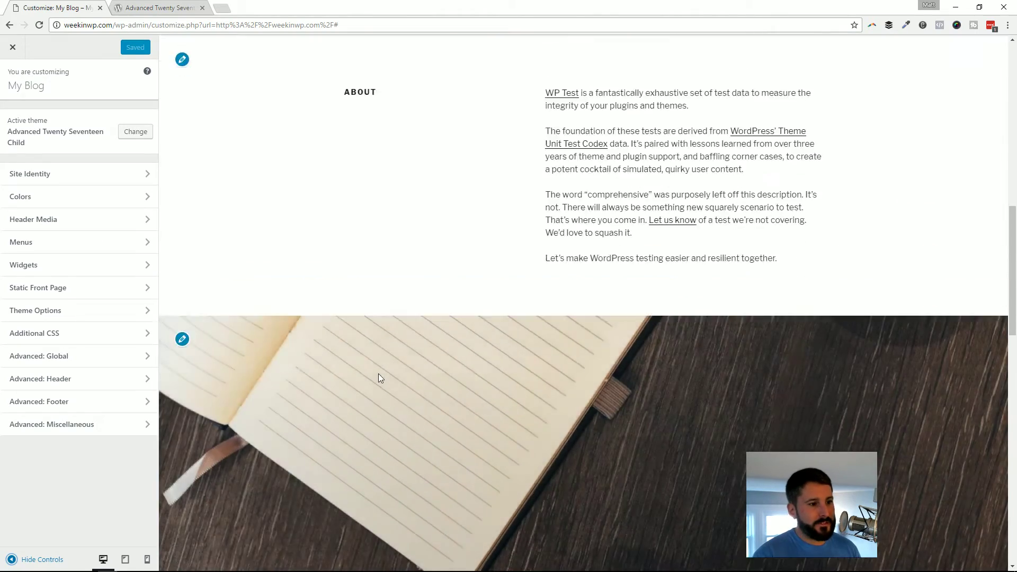
scroll(391, 395, down, 2)
scroll(402, 179, down, 3)
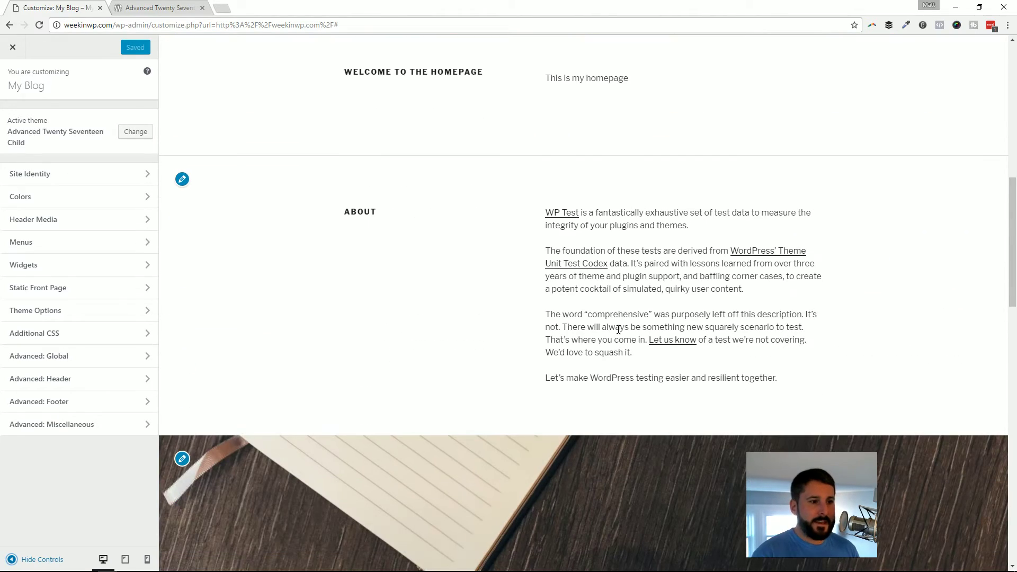
Step: Review Theme Options: two-column page layout and the About and Example 2 front page sections
click(110, 311)
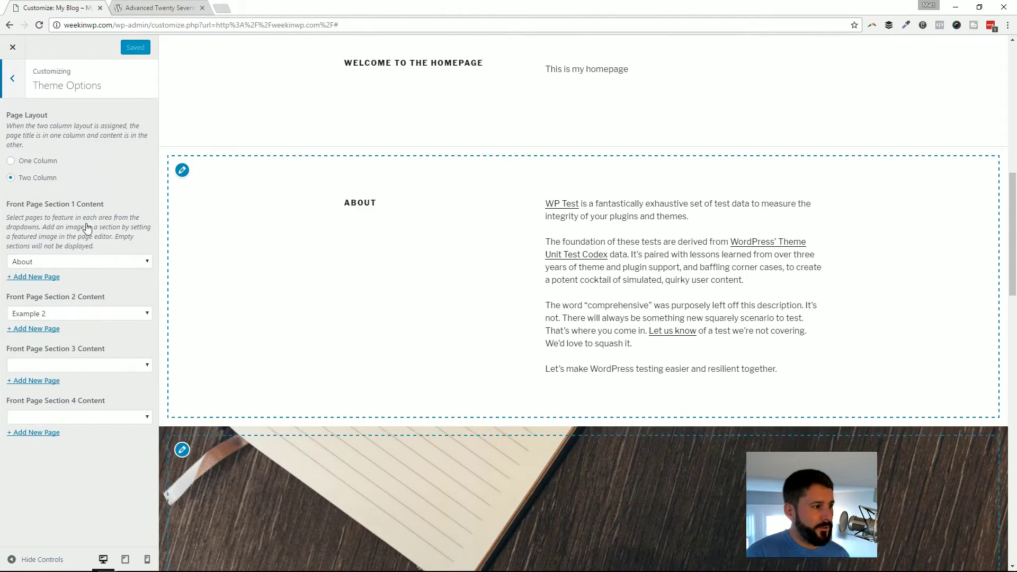
scroll(544, 249, up, 8)
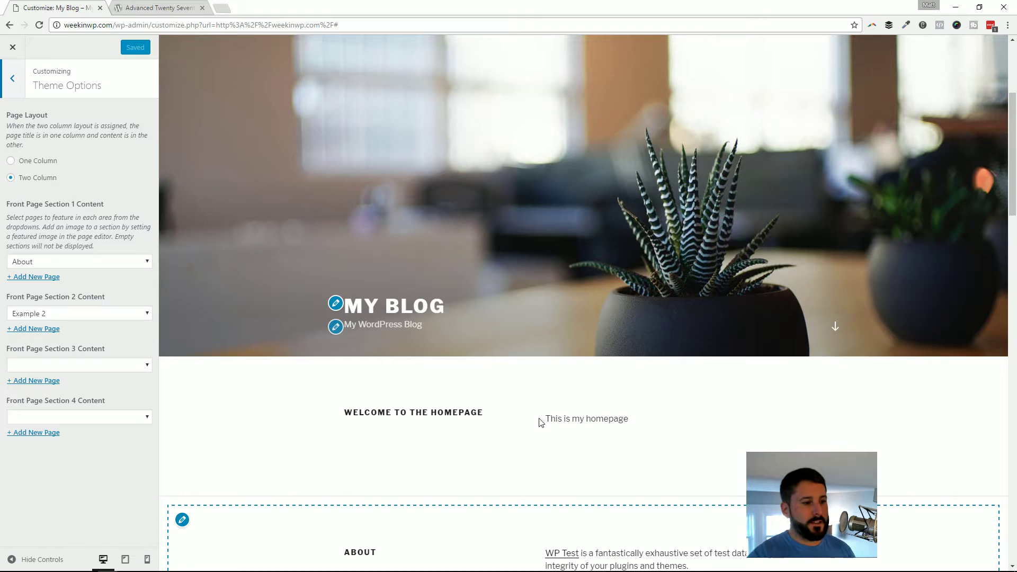
scroll(556, 440, down, 2)
scroll(530, 419, down, 5)
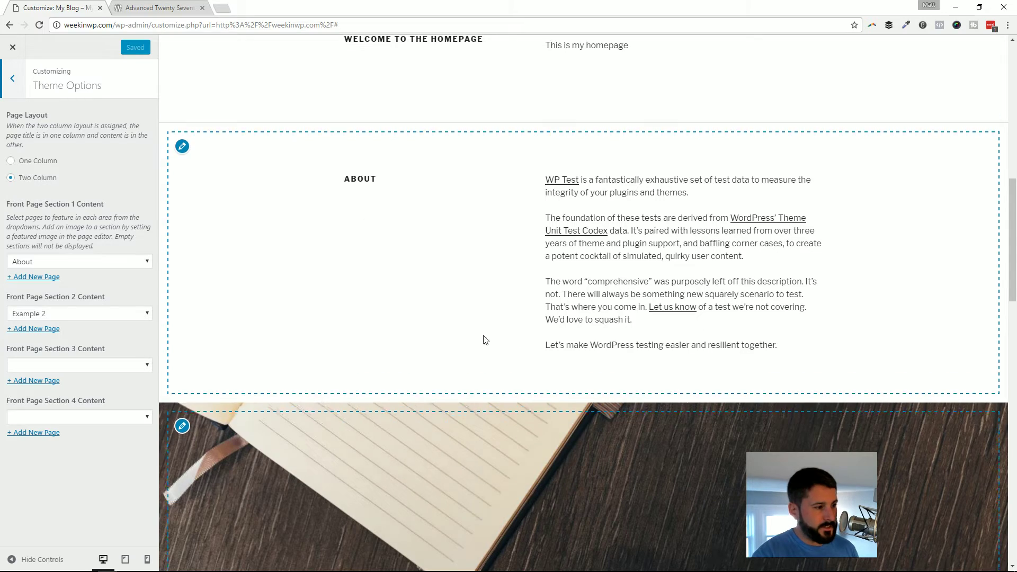
scroll(485, 340, down, 3)
scroll(398, 413, down, 8)
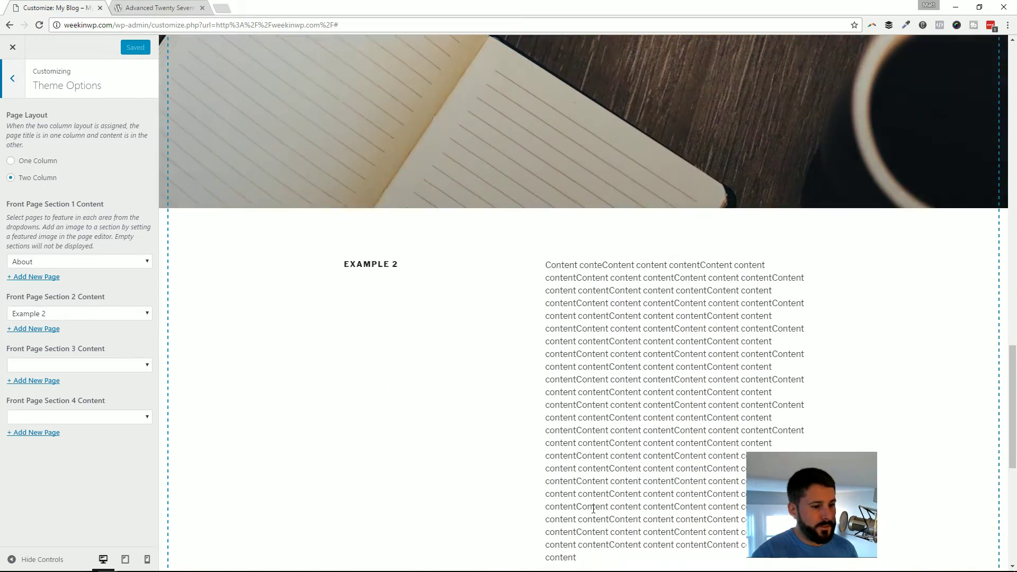
scroll(517, 195, up, 4)
scroll(584, 227, up, 3)
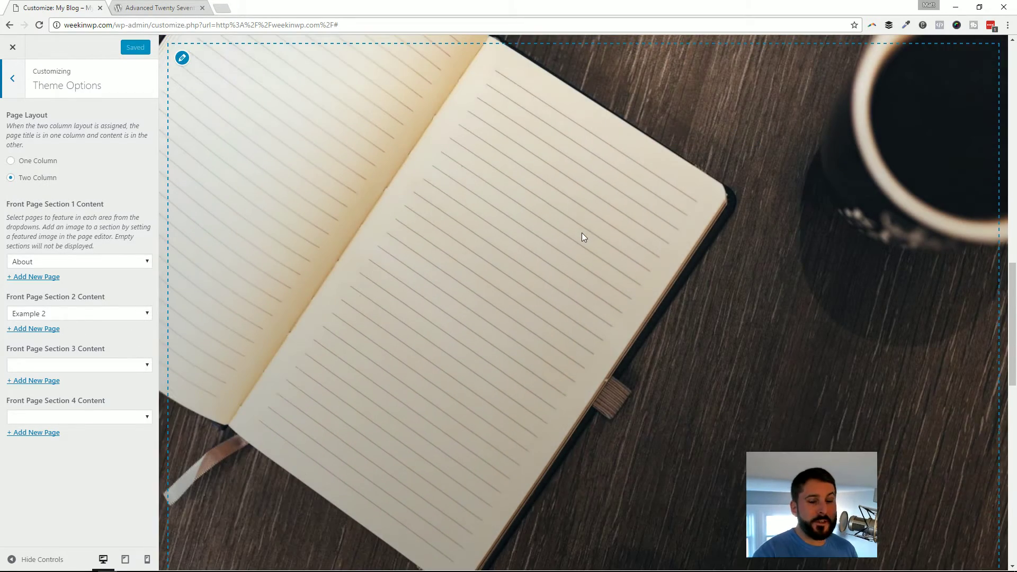
scroll(561, 318, down, 3)
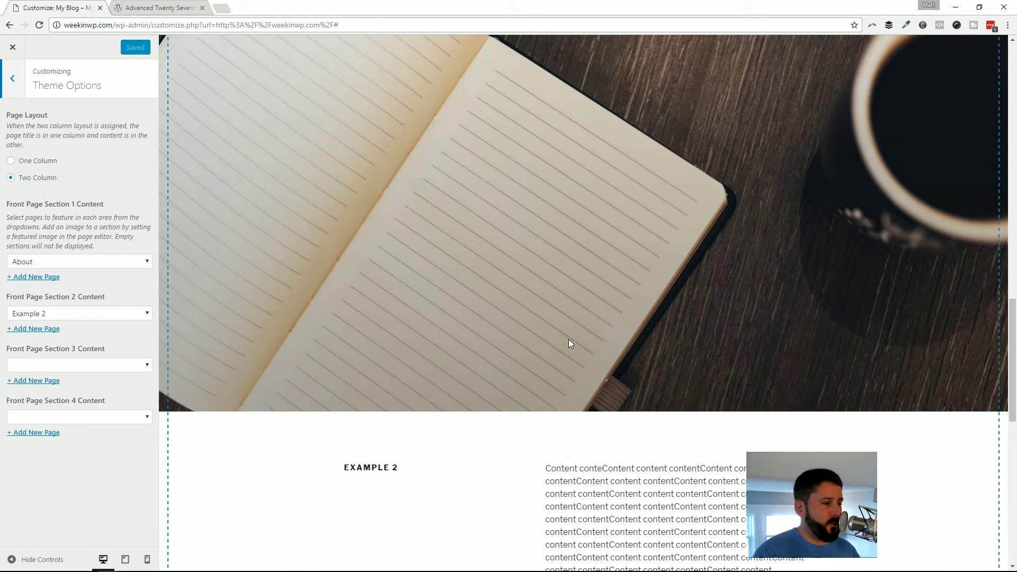
Step: Open the Advanced: Global > General settings
click(4, 67)
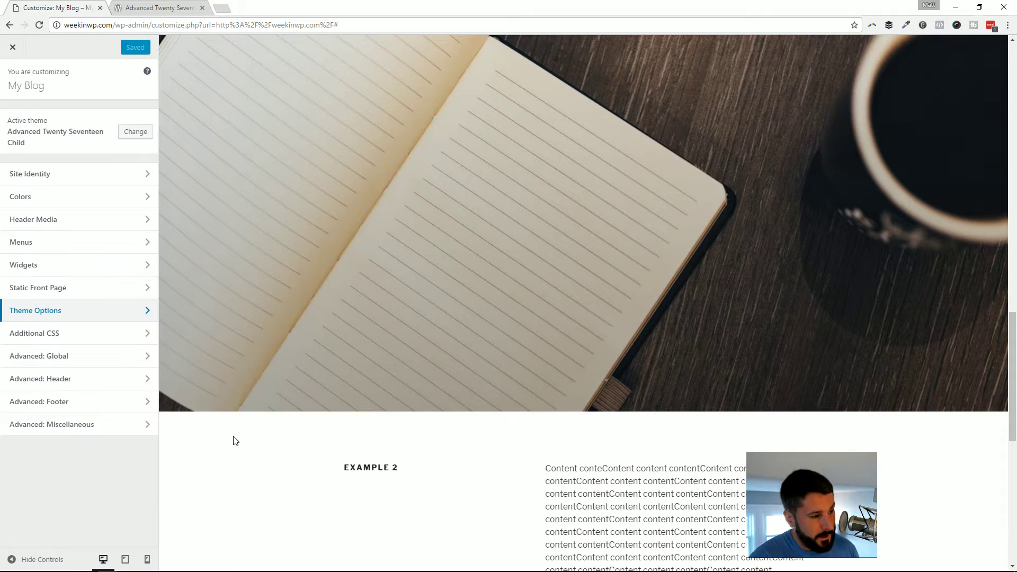
click(83, 355)
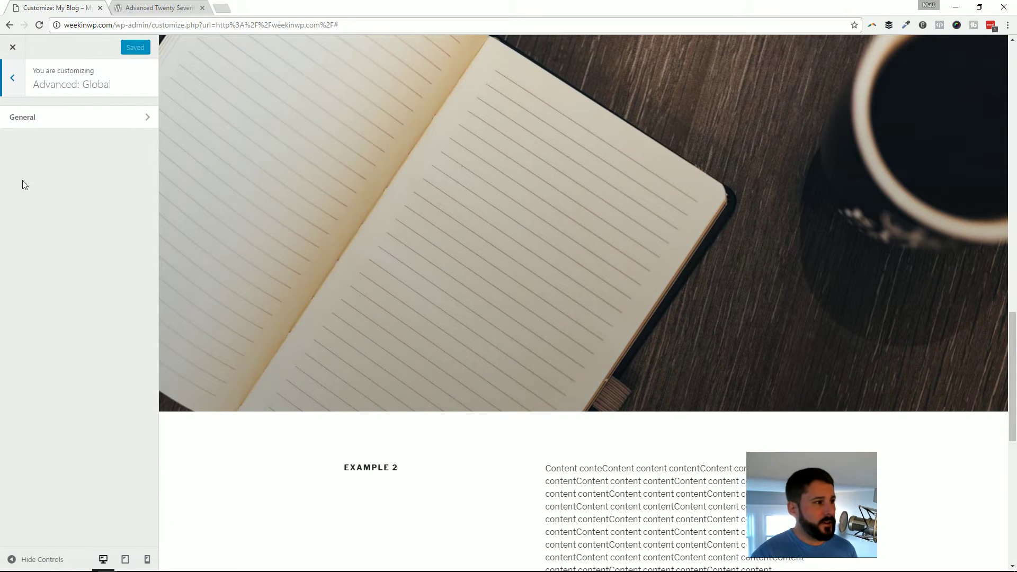
click(10, 85)
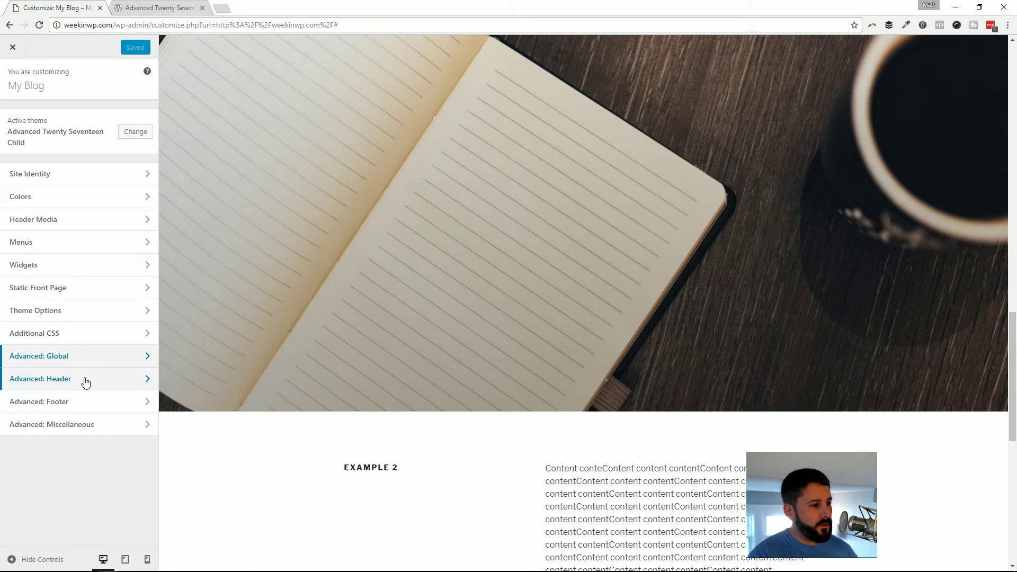
click(65, 362)
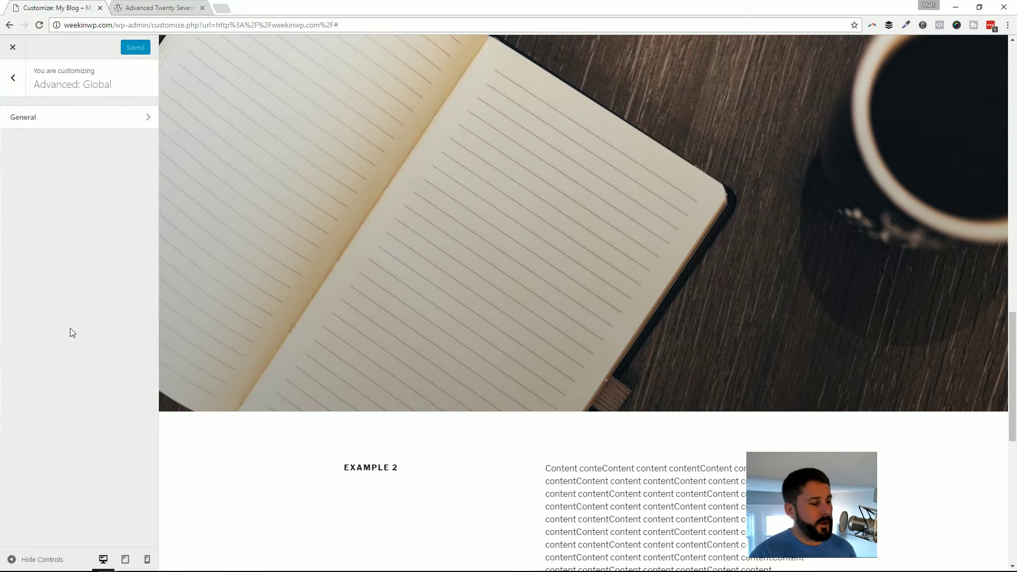
click(77, 124)
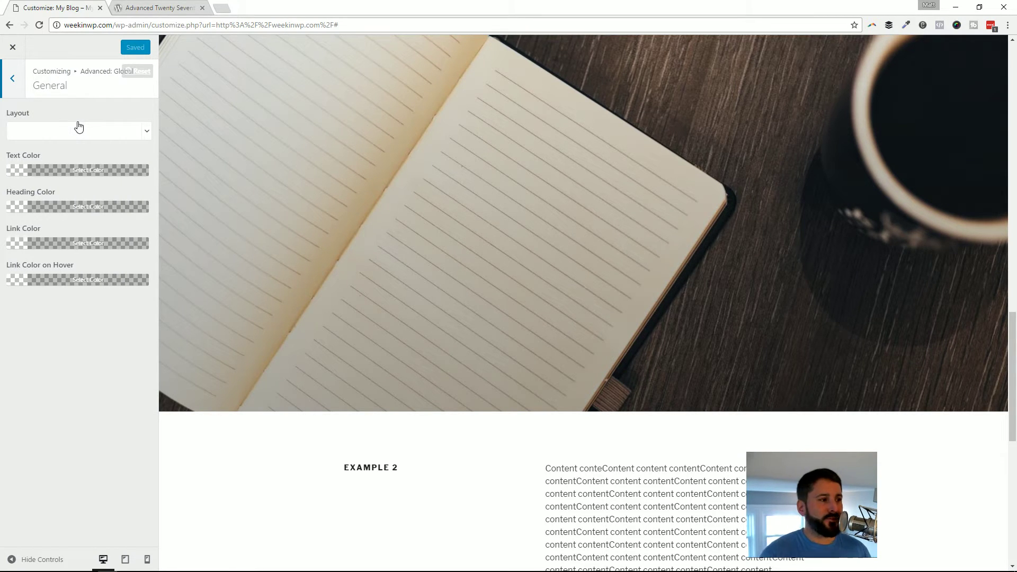
Step: Set the site Layout to Boxed and Save & Publish
scroll(205, 214, down, 10)
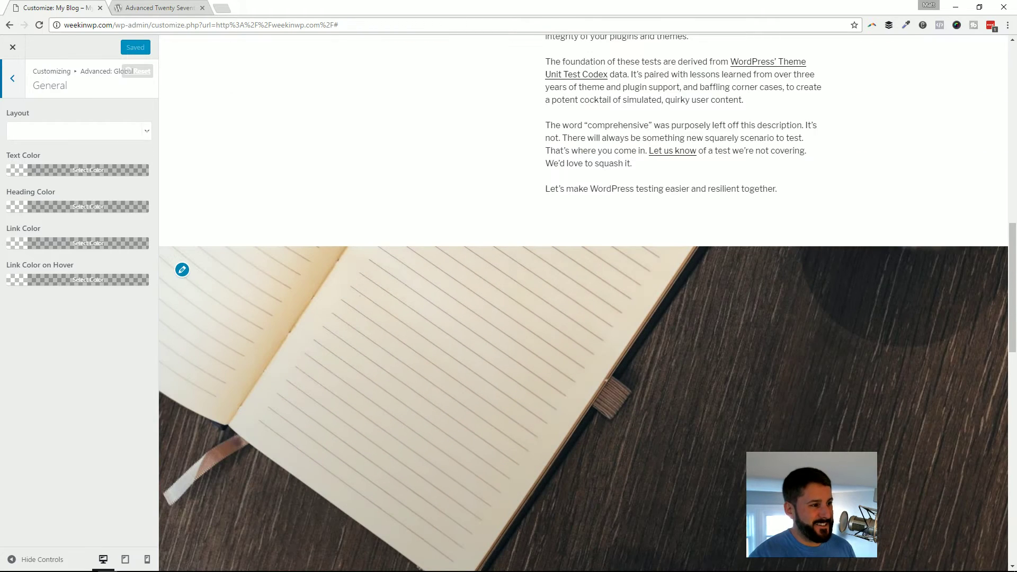
click(80, 131)
scroll(295, 182, up, 10)
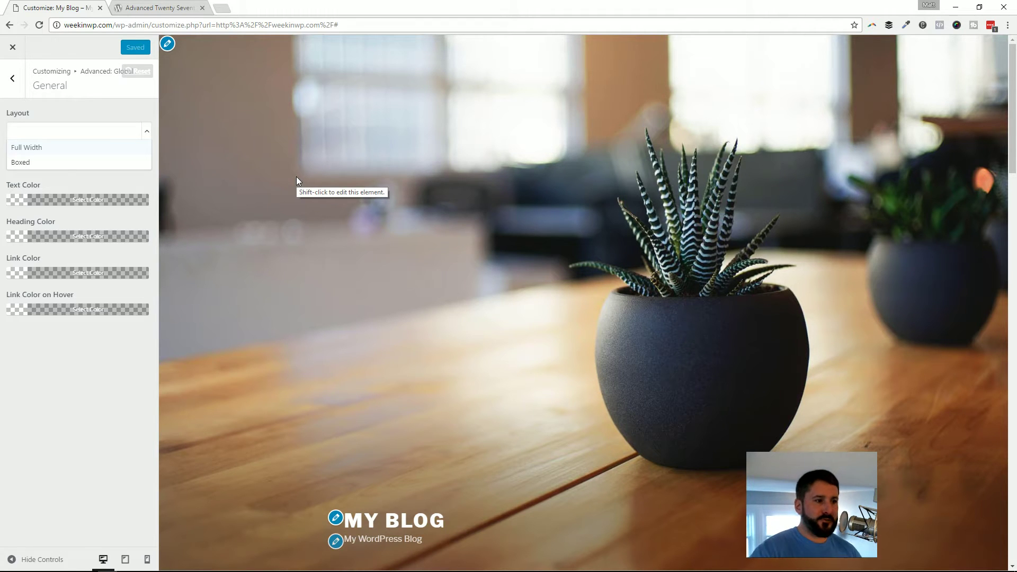
click(71, 162)
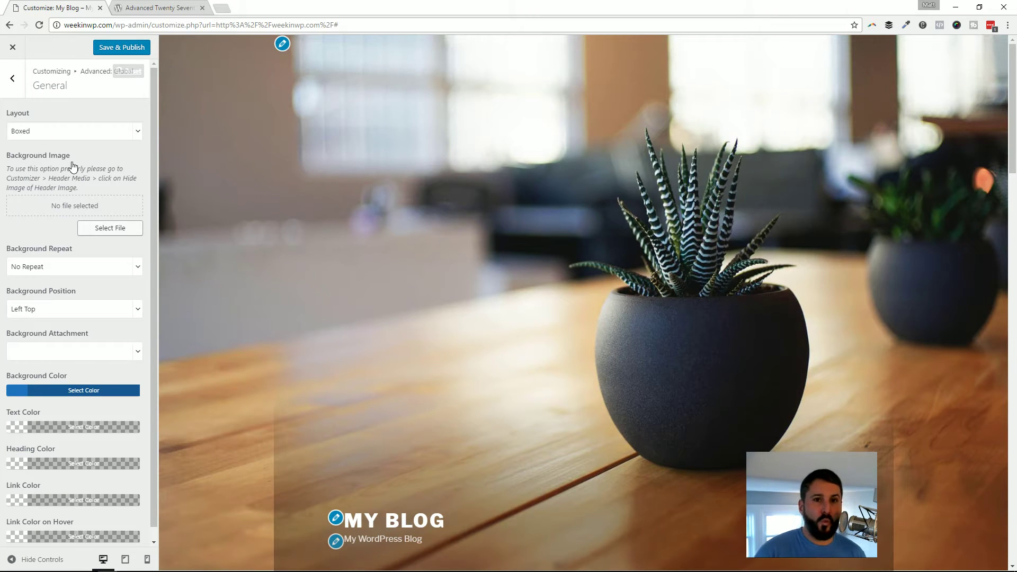
click(115, 49)
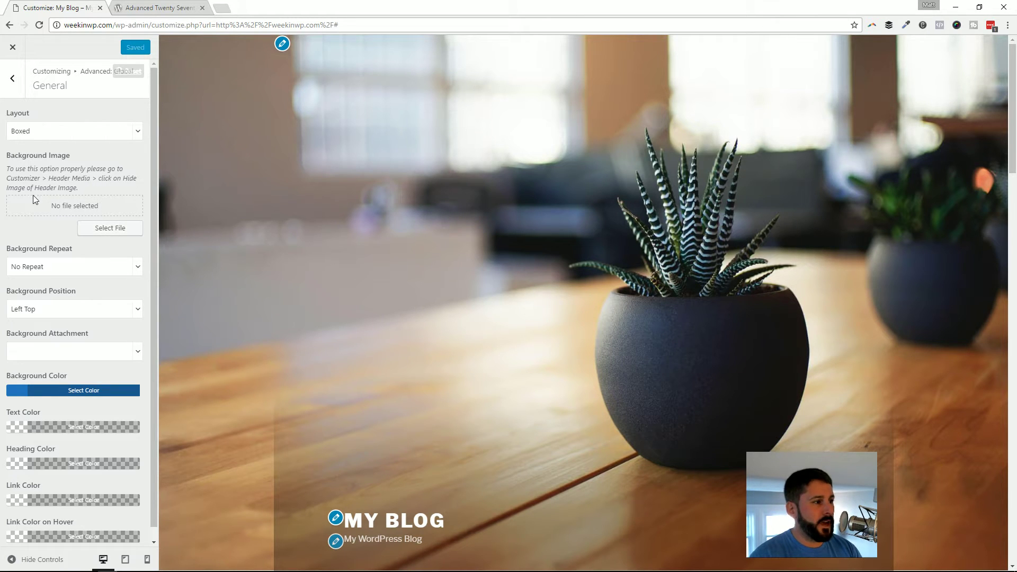
Step: Hide the homepage header image in Header Media and publish the change
click(12, 76)
click(12, 77)
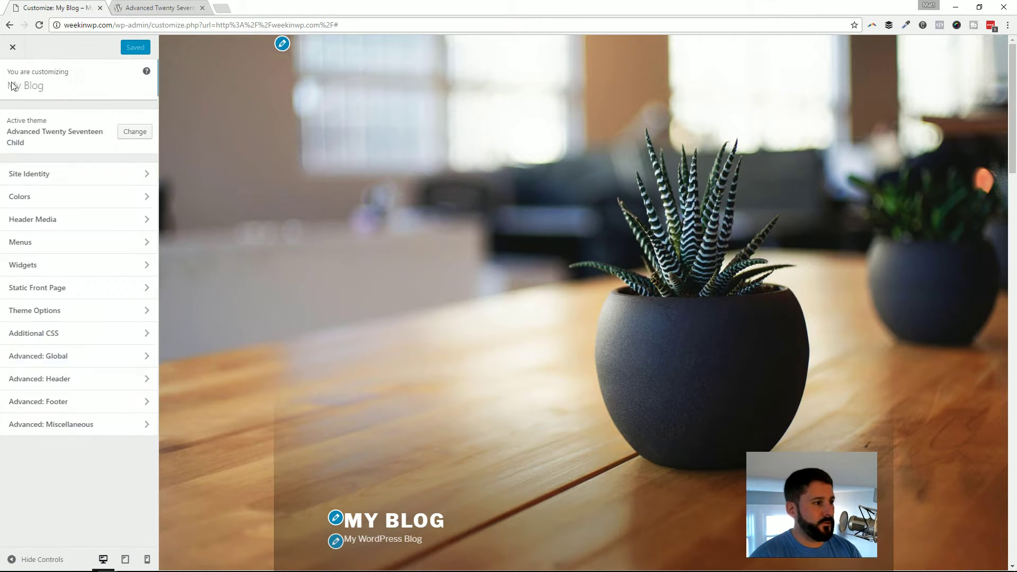
click(71, 219)
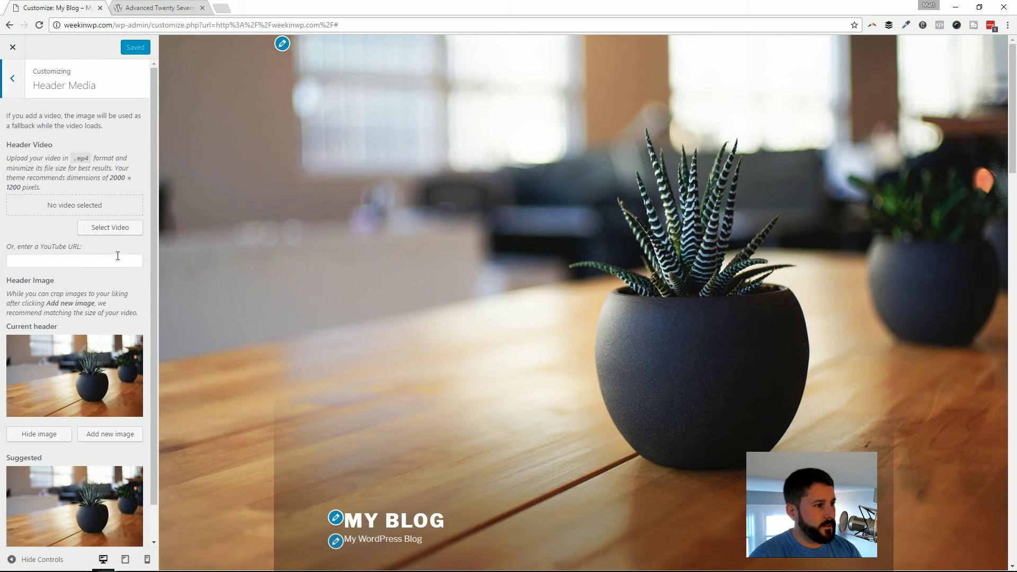
scroll(53, 258, down, 2)
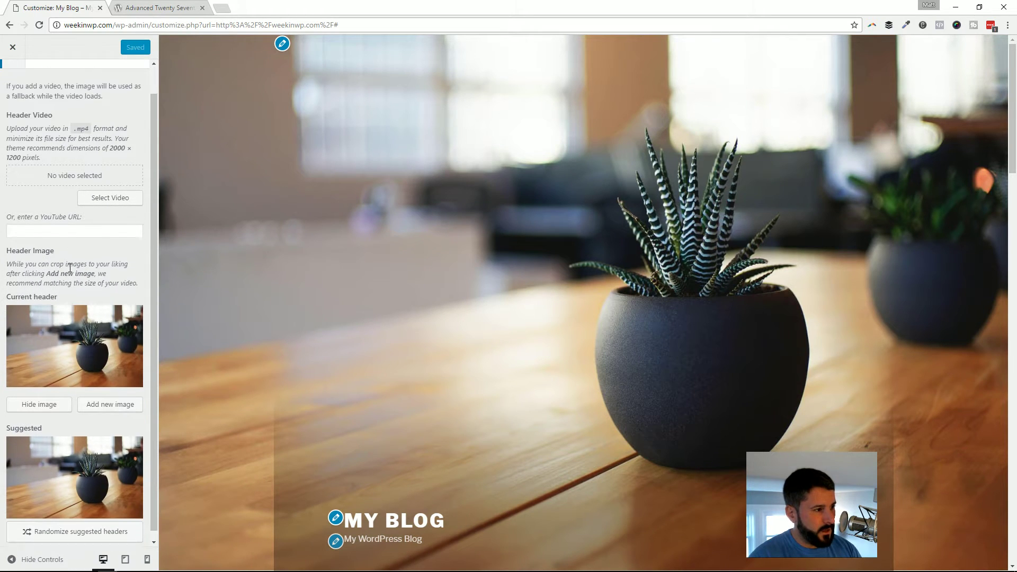
click(42, 397)
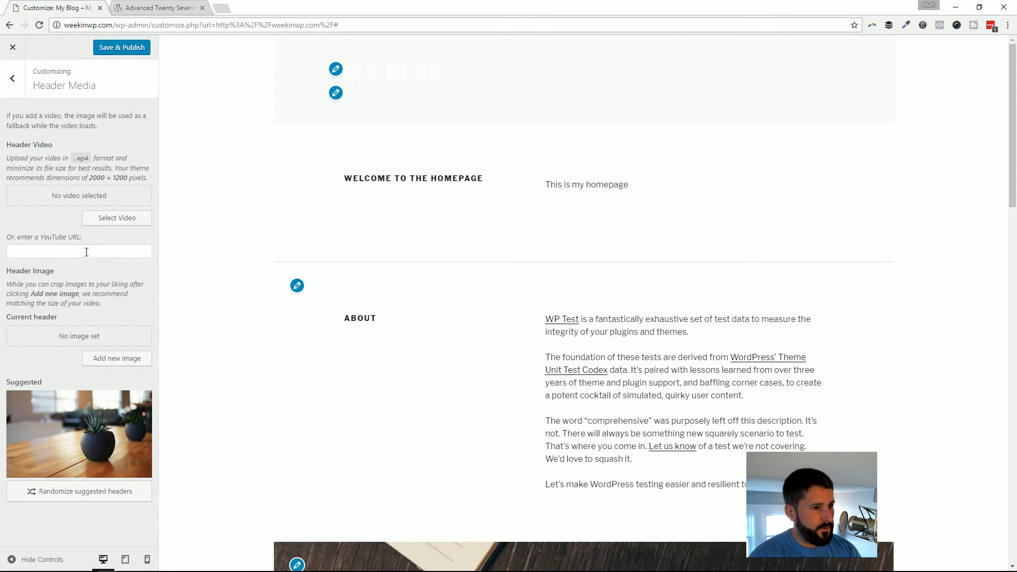
click(112, 48)
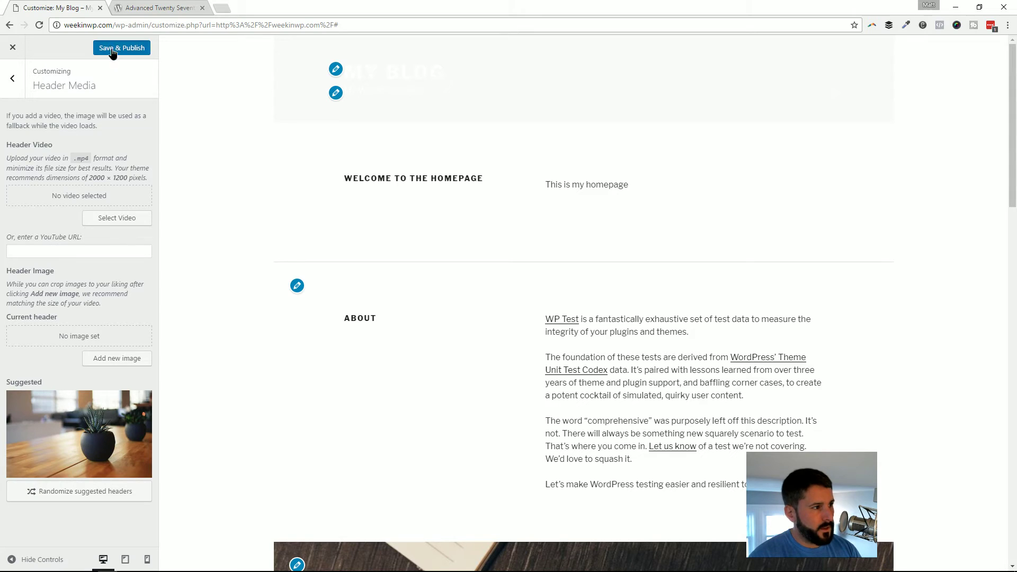
Step: Open Advanced: Global > General for layout and background settings
click(21, 87)
click(78, 360)
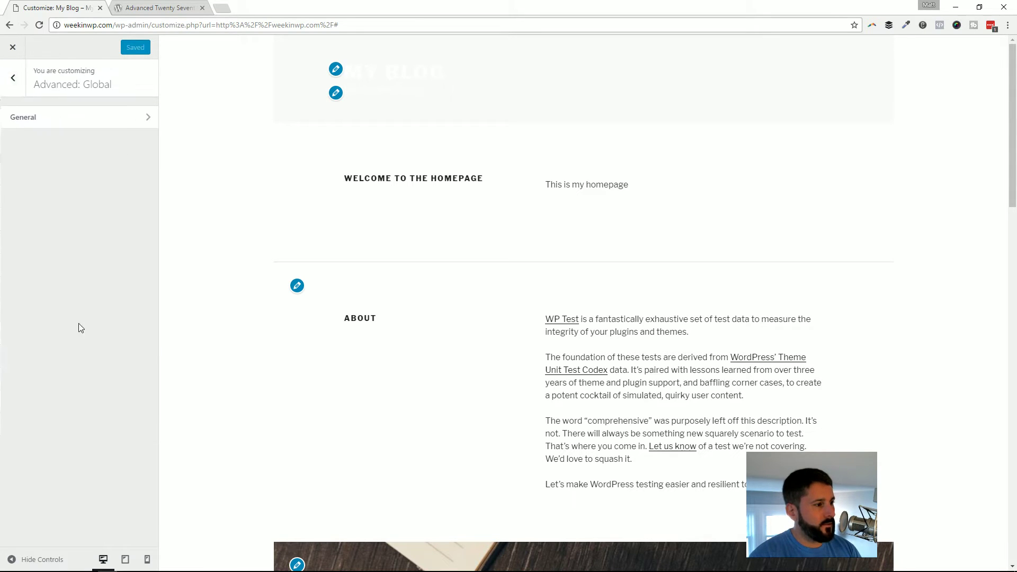
click(59, 118)
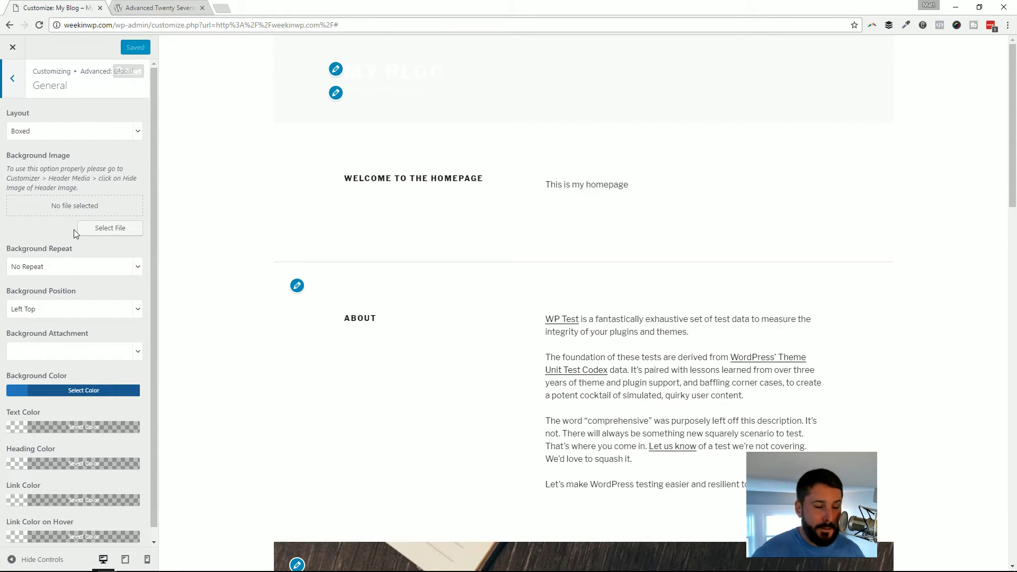
Step: Choose the starry galaxy photo from the media library as the Background Image
click(101, 233)
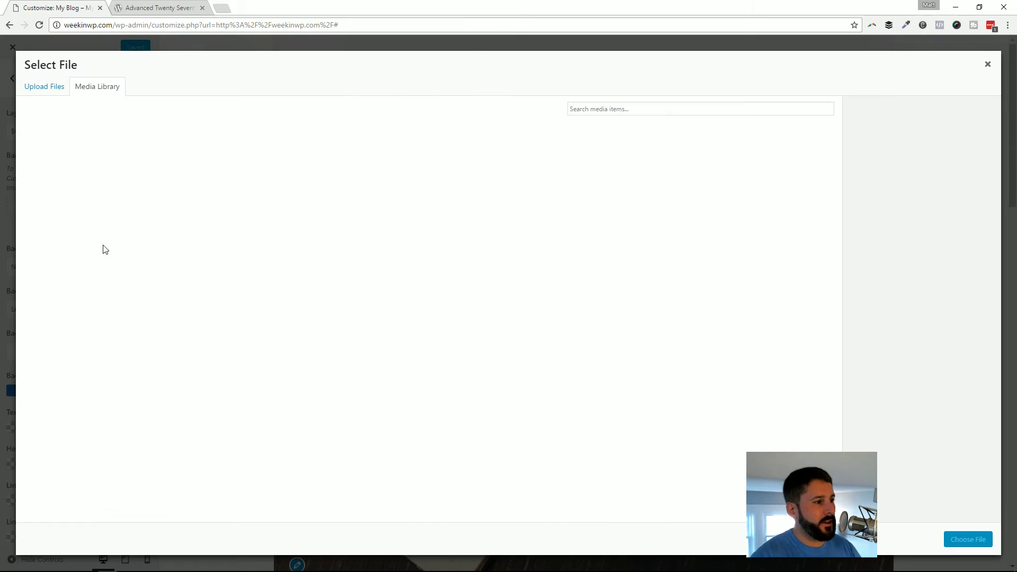
click(630, 249)
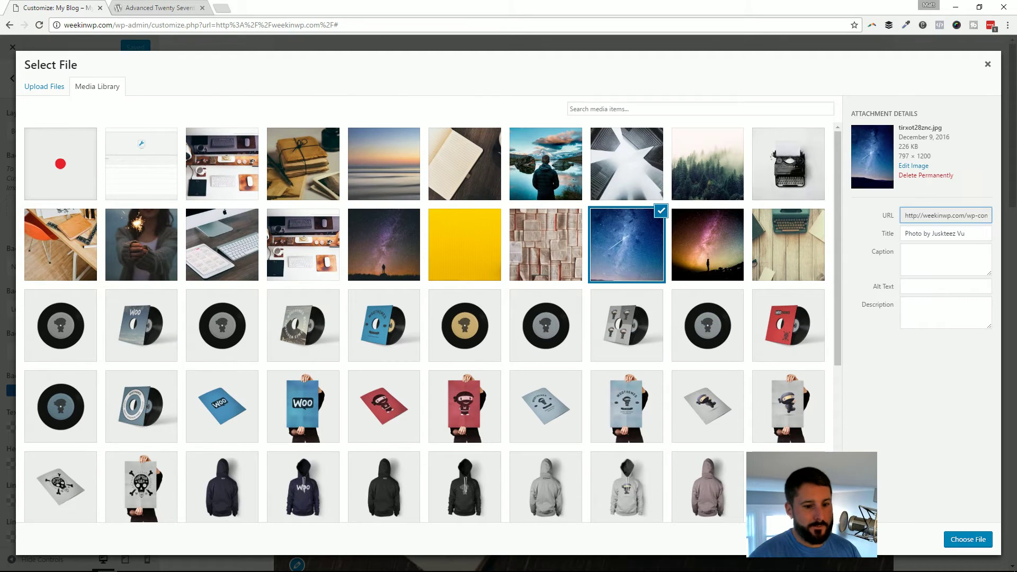
click(956, 539)
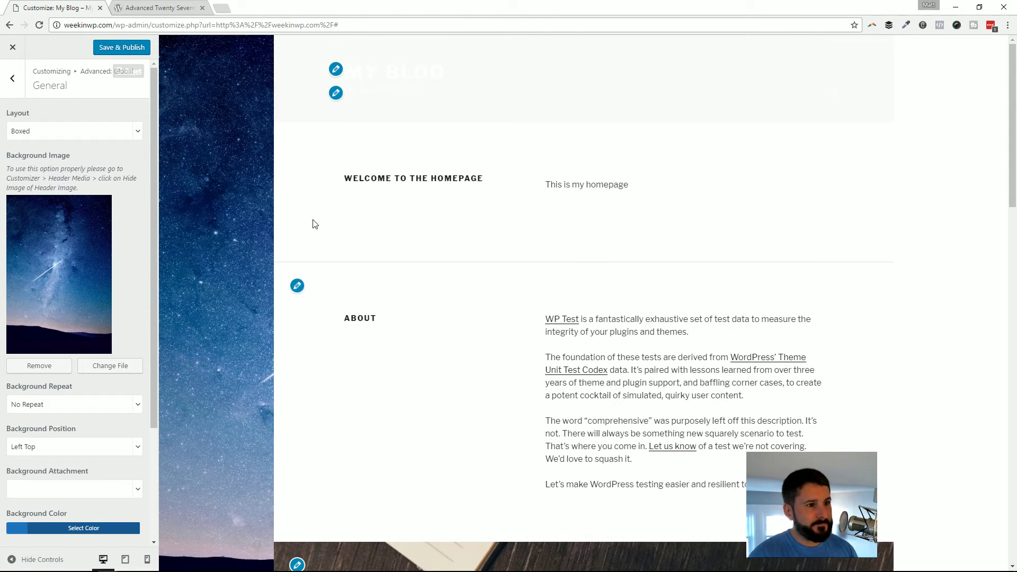
scroll(376, 247, down, 7)
scroll(318, 265, up, 6)
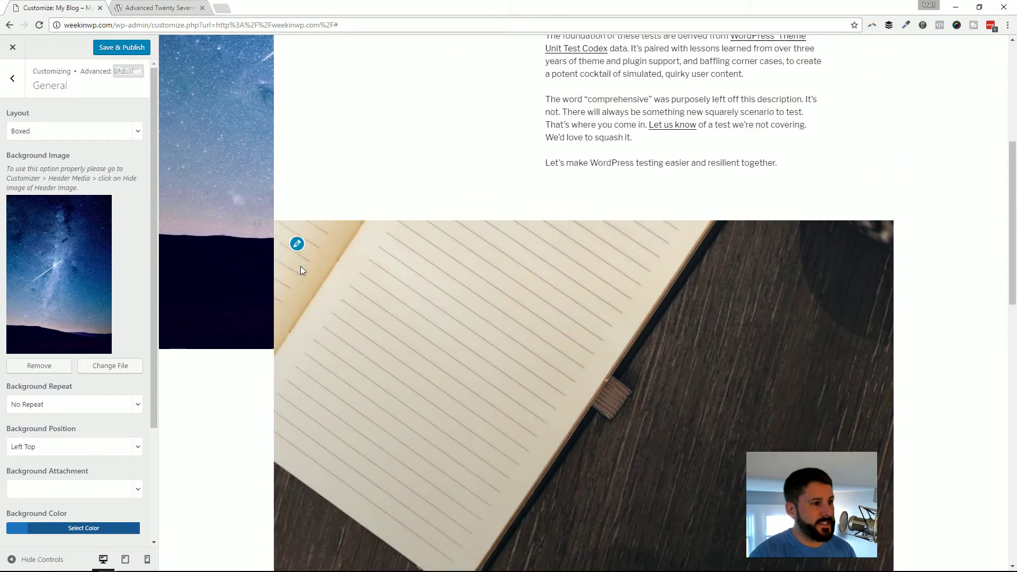
scroll(232, 260, up, 1)
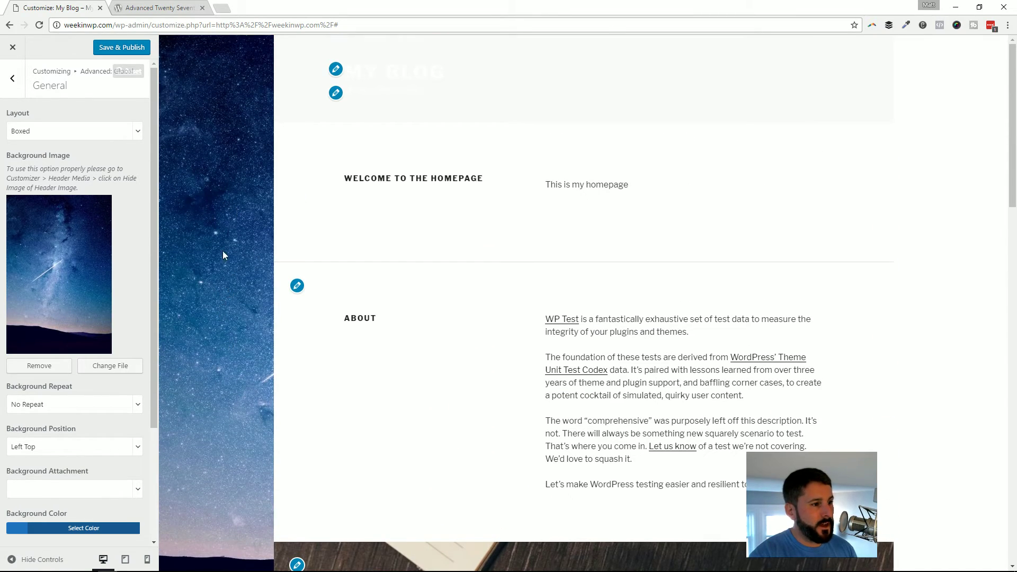
scroll(225, 260, down, 5)
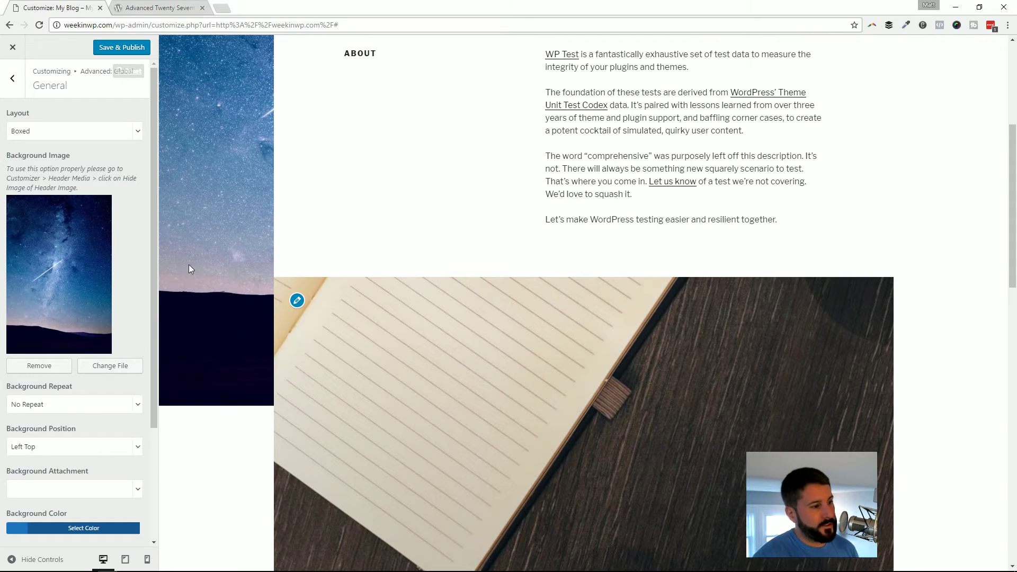
Step: Set Background Repeat to Repeat, leaving Background Position at Left Top
click(76, 404)
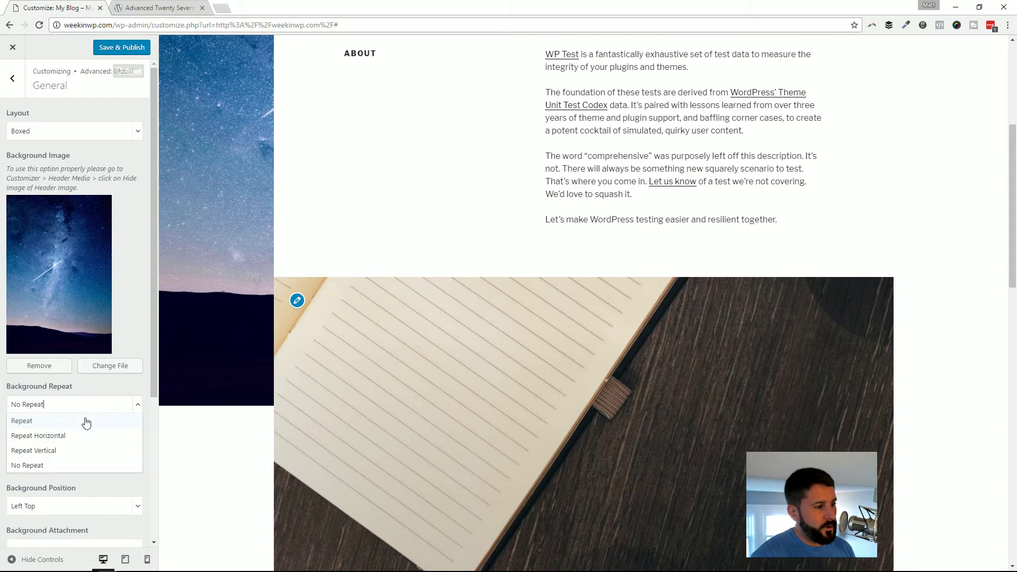
click(120, 402)
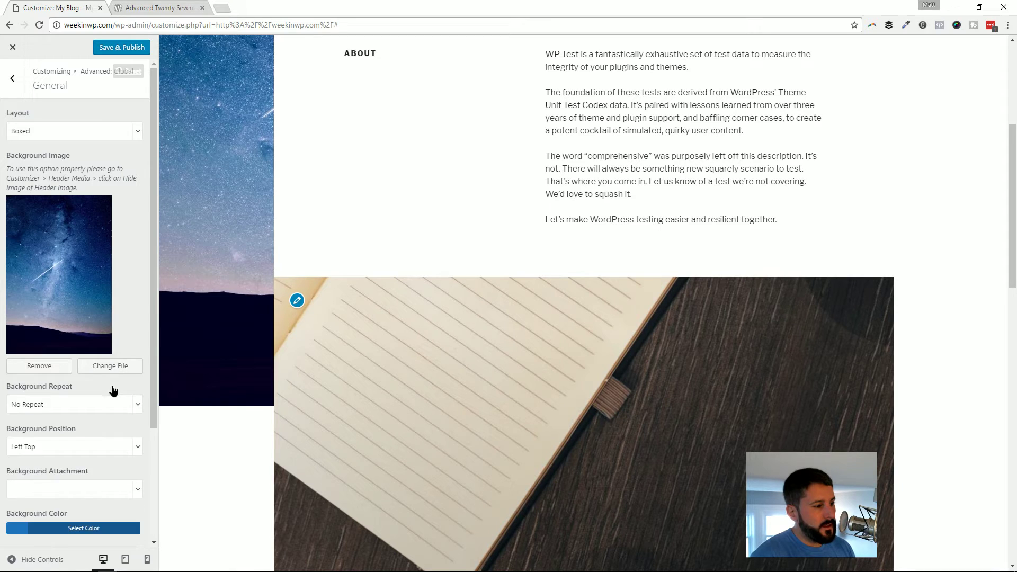
click(85, 447)
scroll(86, 499, down, 3)
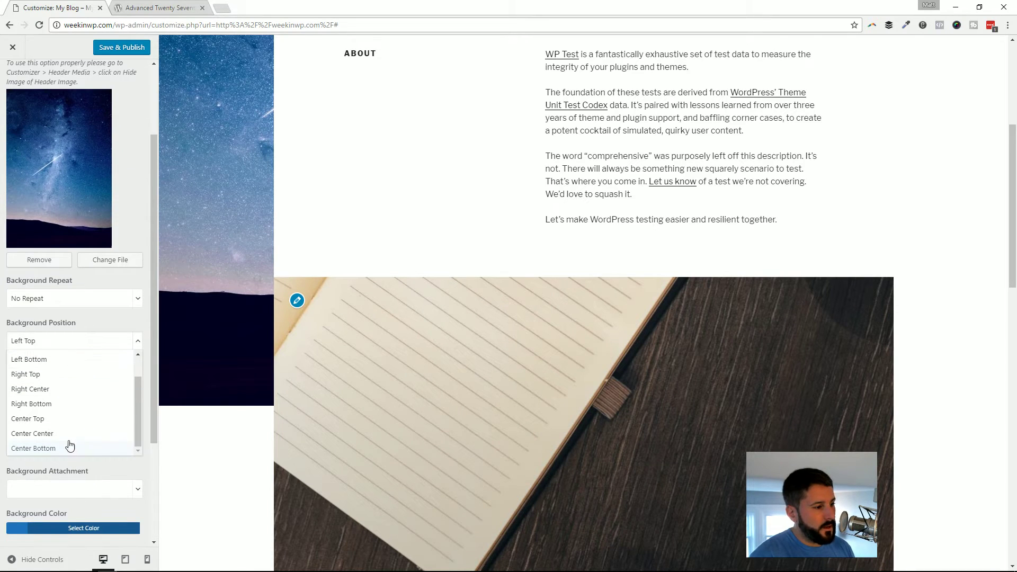
scroll(69, 407, up, 2)
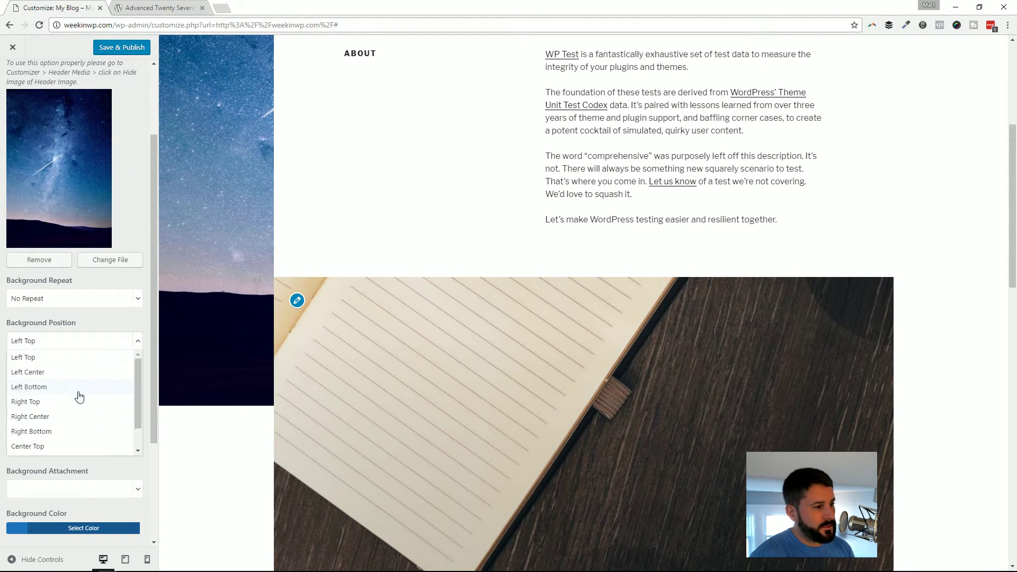
click(83, 327)
click(74, 298)
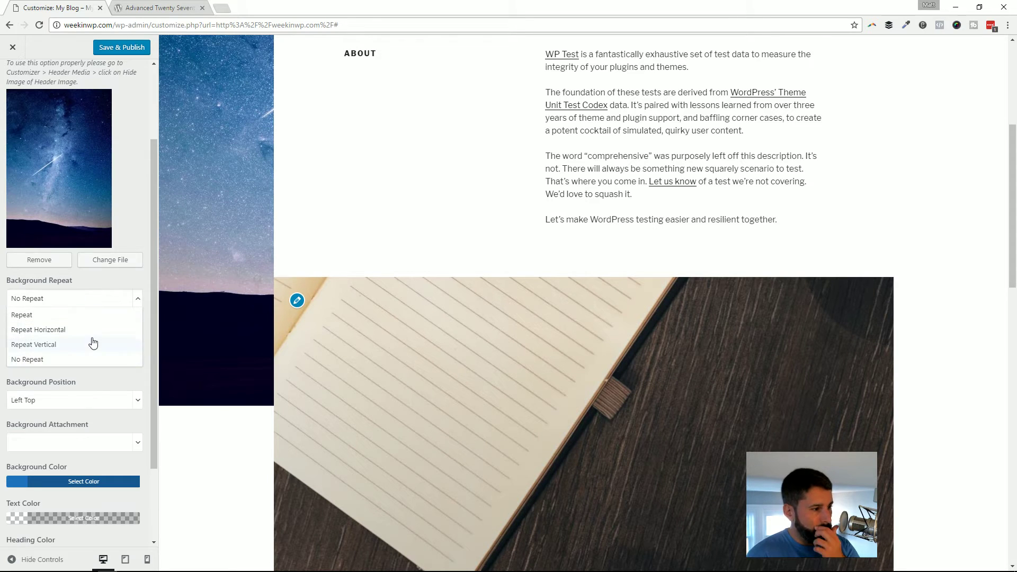
click(68, 315)
scroll(275, 353, down, 2)
scroll(249, 364, down, 15)
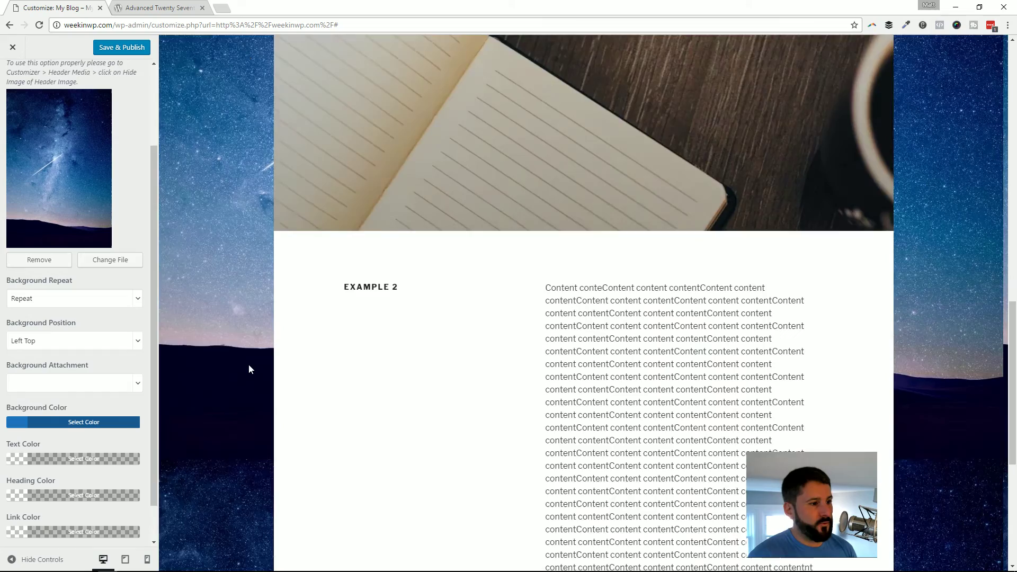
scroll(252, 363, up, 12)
scroll(253, 356, up, 9)
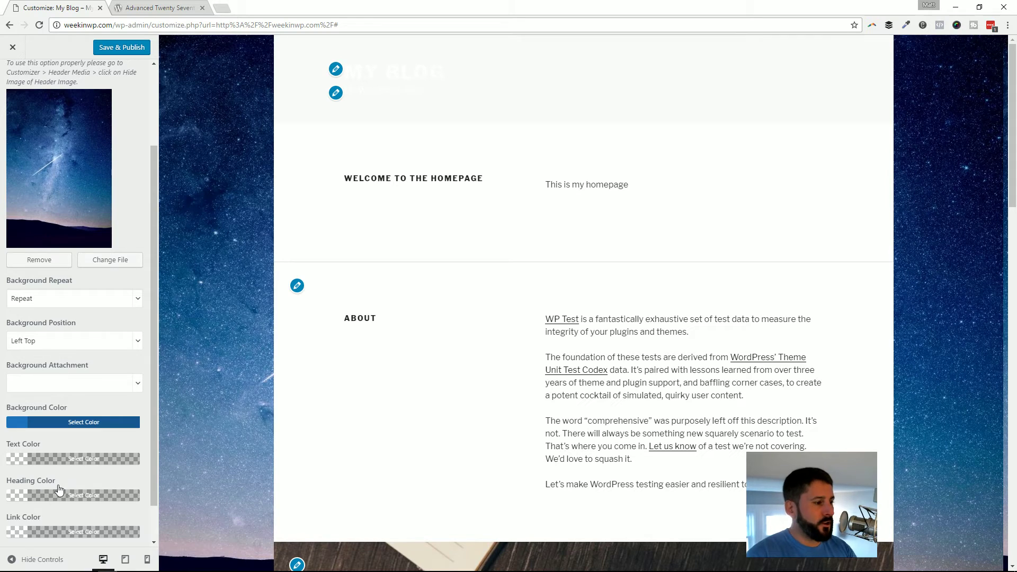
Step: Set the body Text Color to the red swatch #dd3333 and Save & Publish
scroll(70, 466, down, 1)
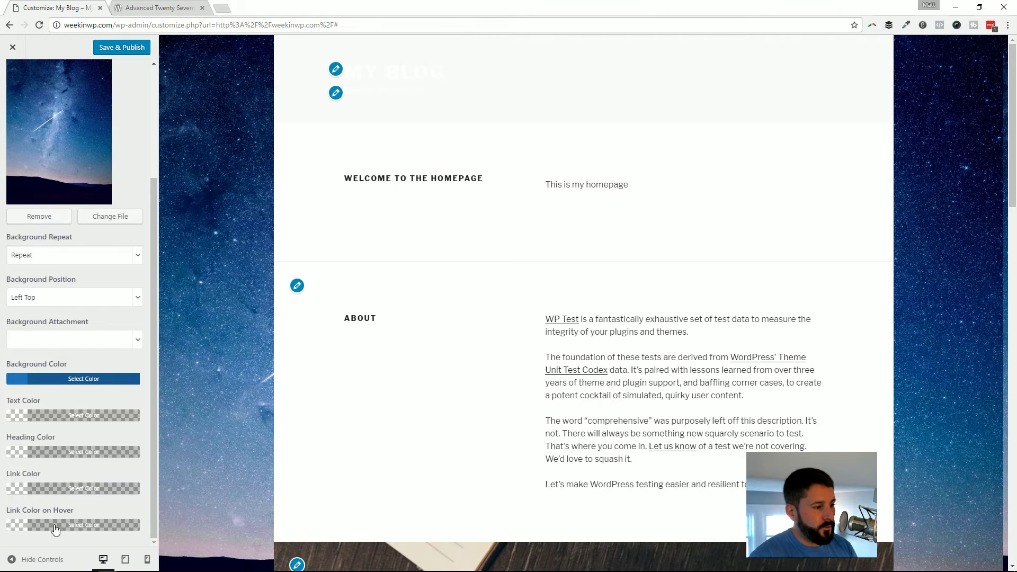
click(37, 415)
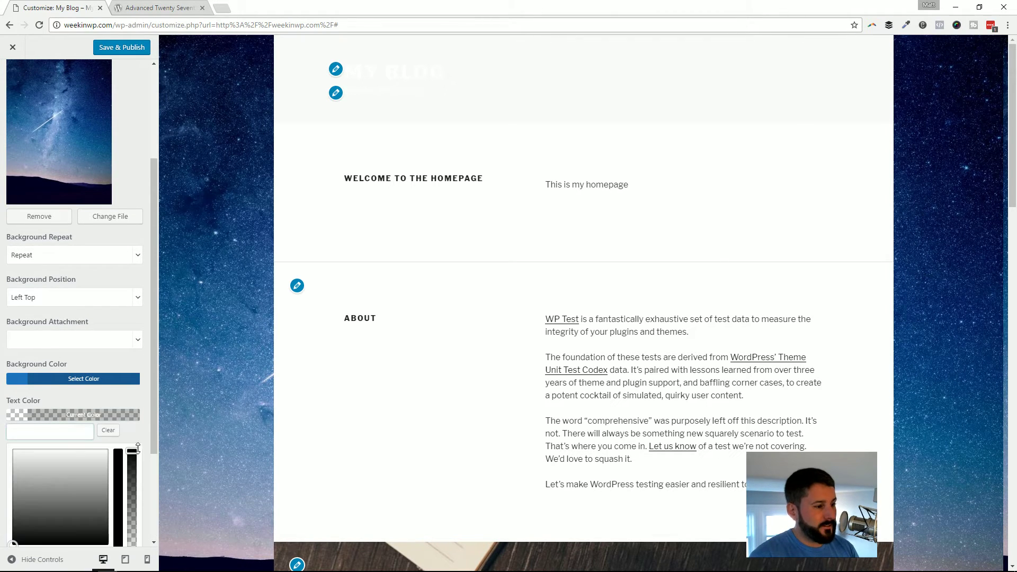
scroll(42, 419, down, 3)
click(42, 414)
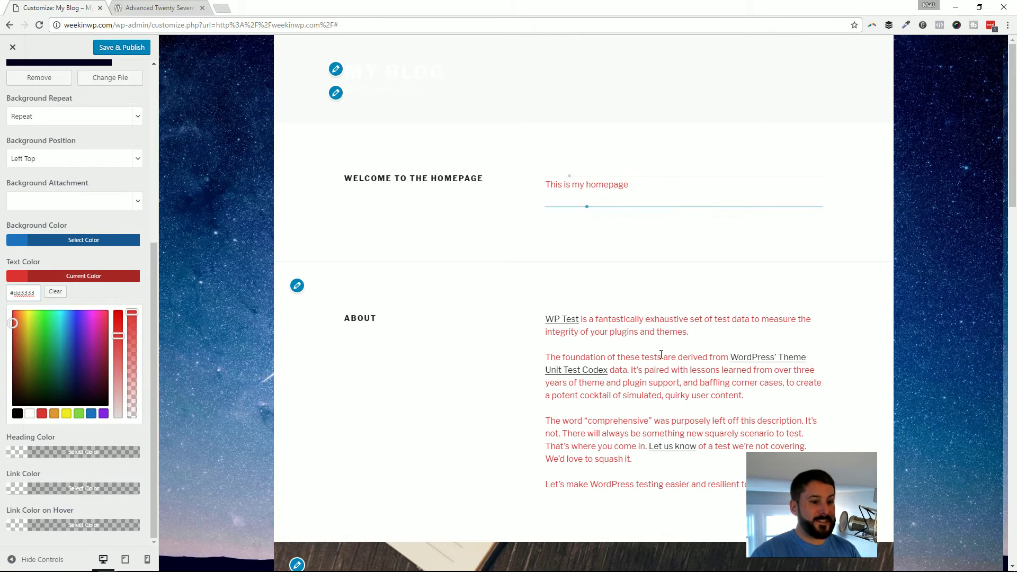
scroll(647, 358, down, 10)
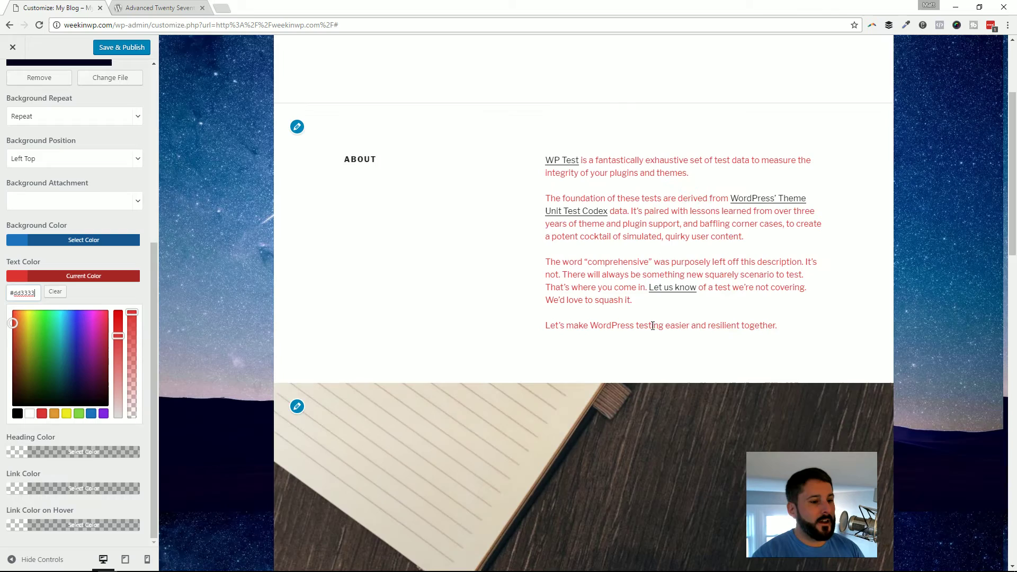
scroll(632, 363, down, 6)
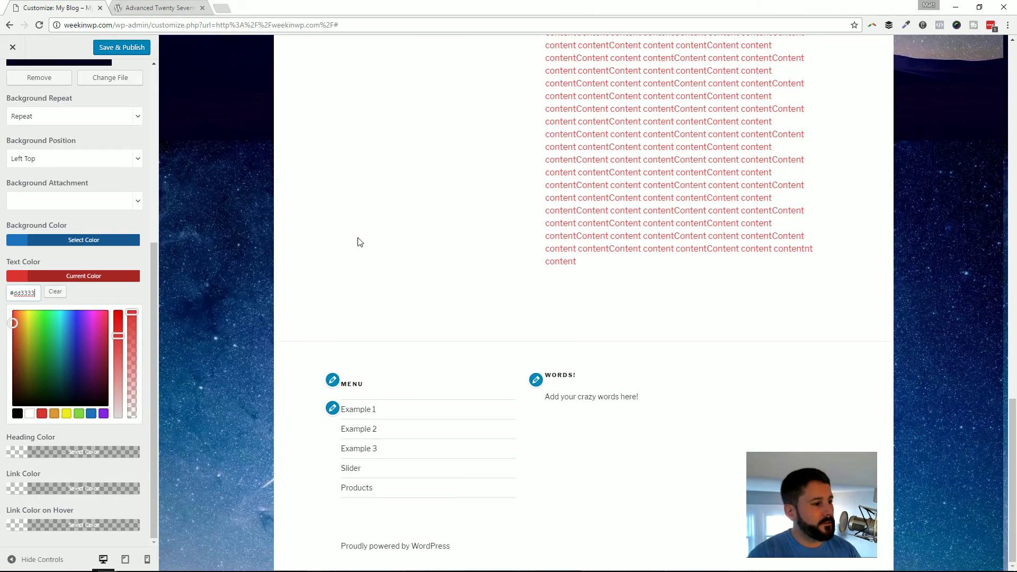
click(118, 47)
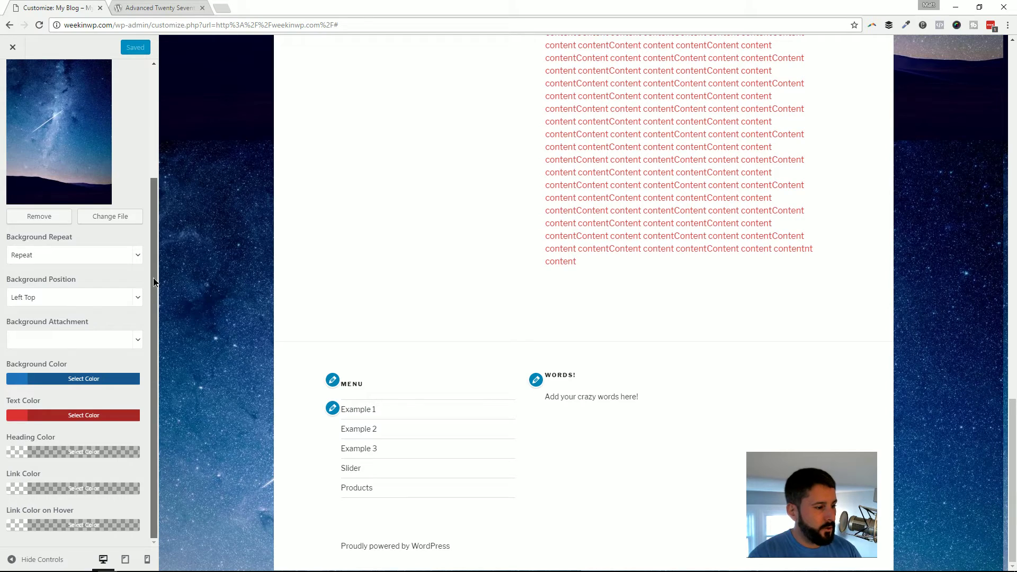
drag(154, 278, 159, 119)
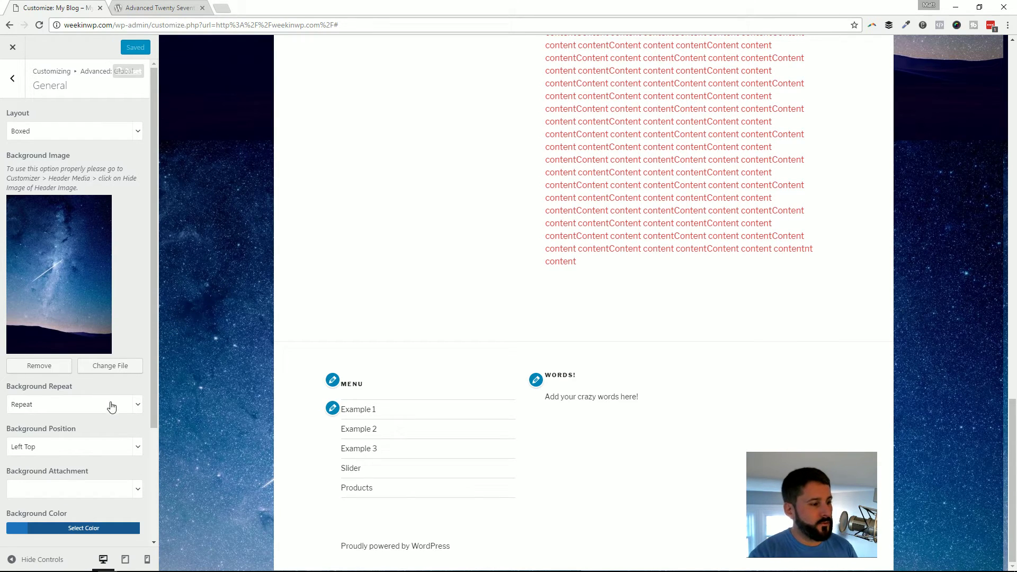
Step: Open the Site Branding settings under Advanced: Header
scroll(111, 406, down, 2)
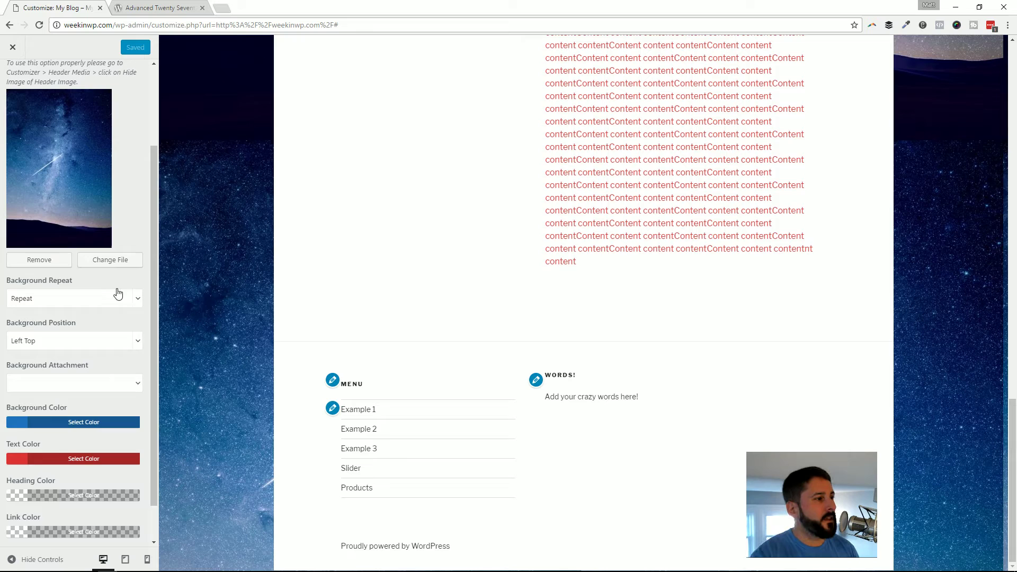
scroll(57, 283, up, 2)
click(13, 82)
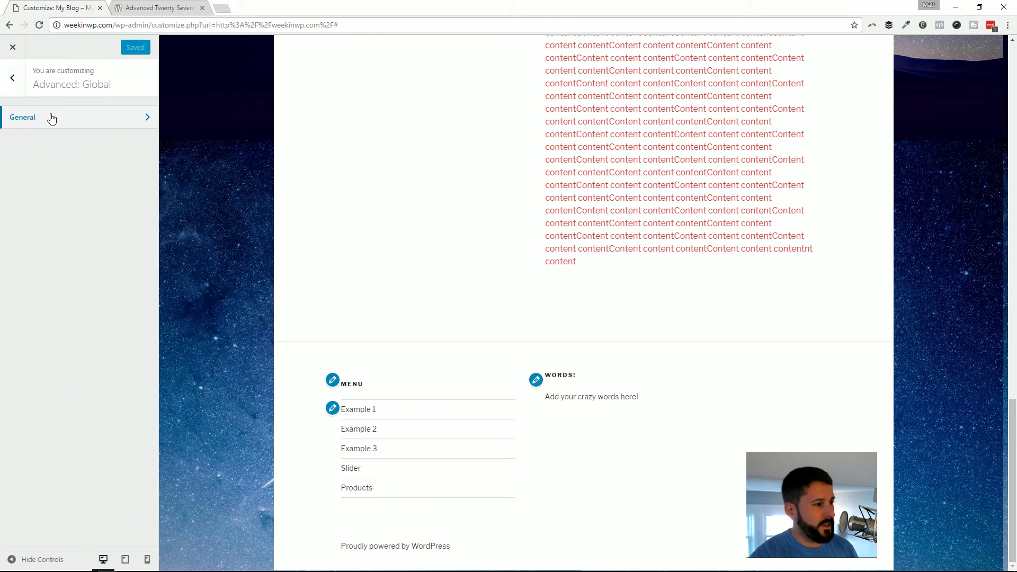
click(12, 79)
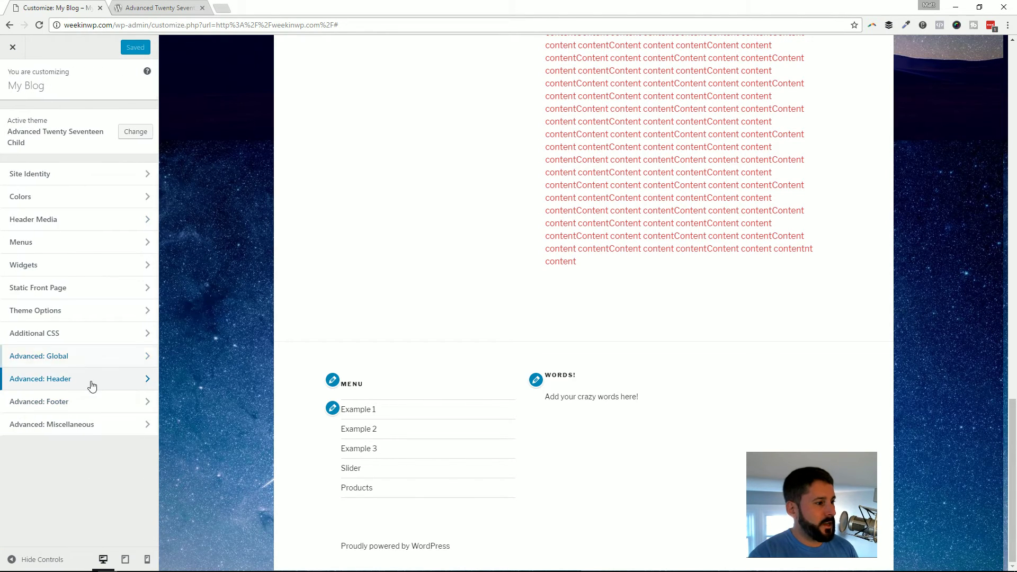
click(92, 388)
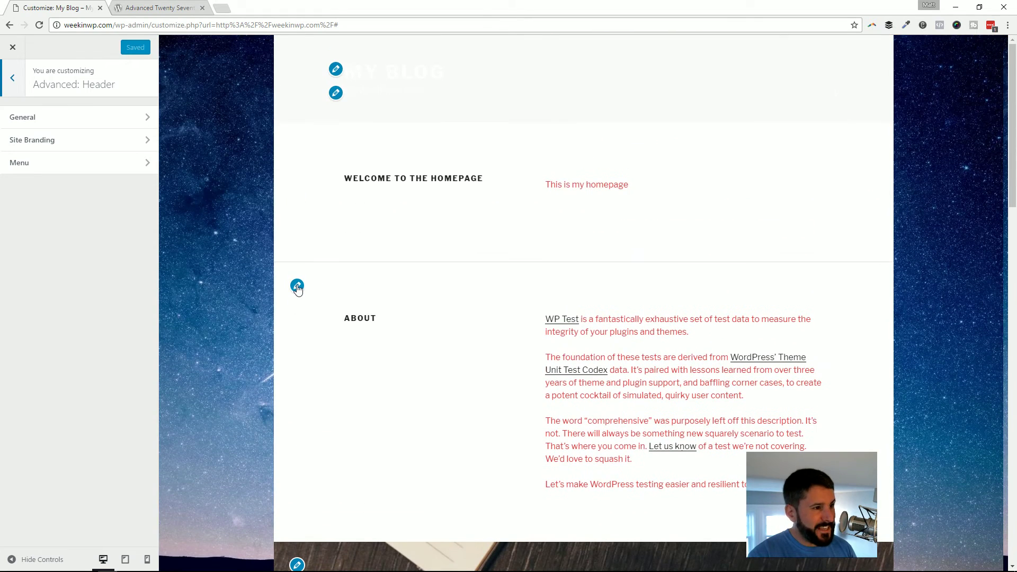
click(109, 141)
Step: Set the site title color to #111111 and align the branding to Center
click(93, 138)
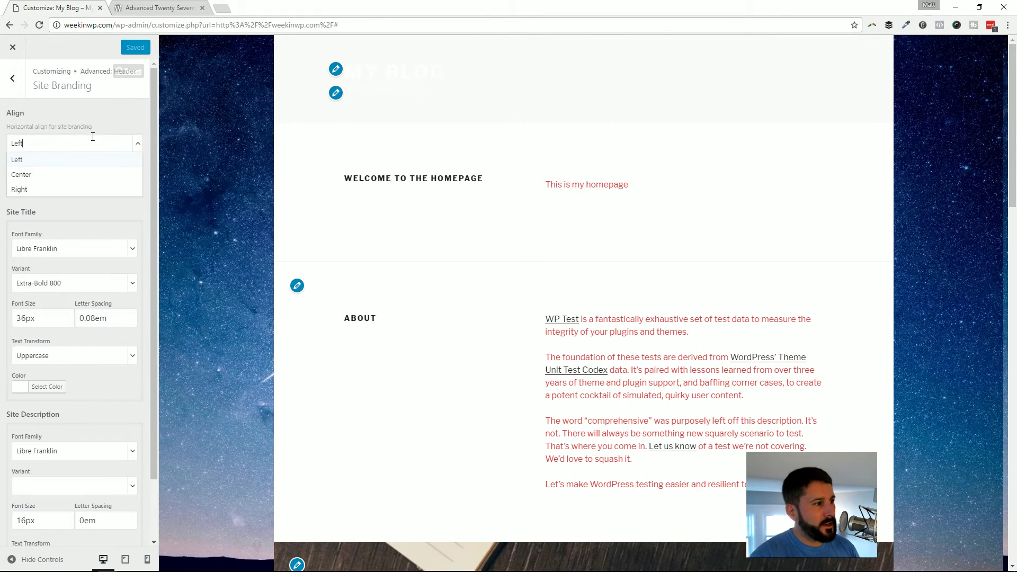
click(97, 124)
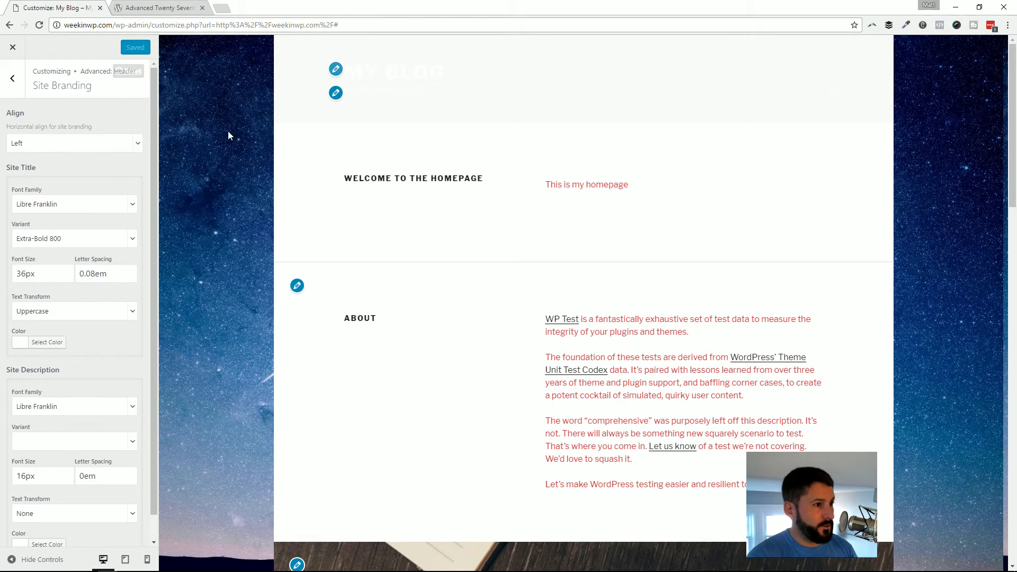
click(47, 343)
click(27, 450)
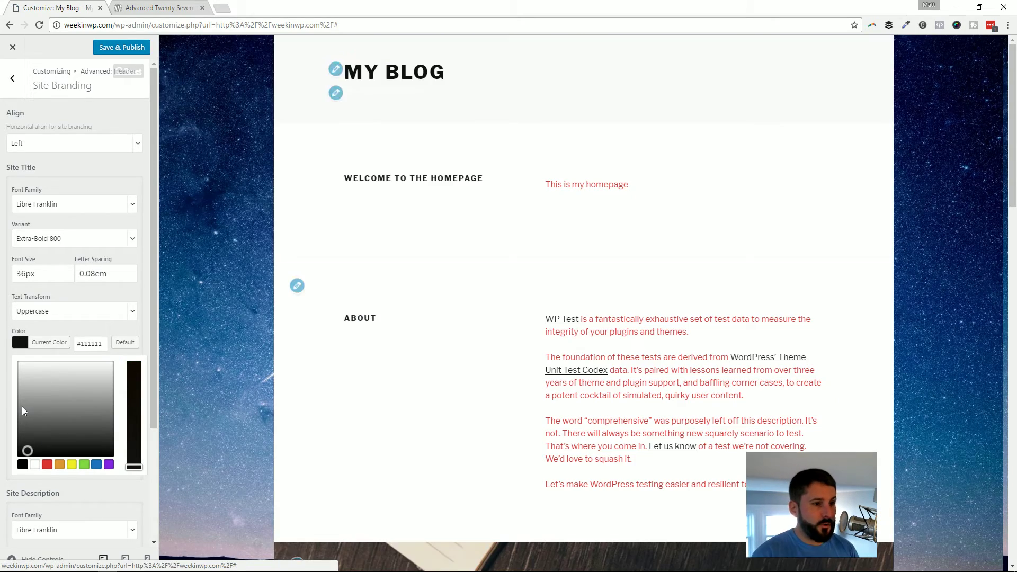
click(112, 162)
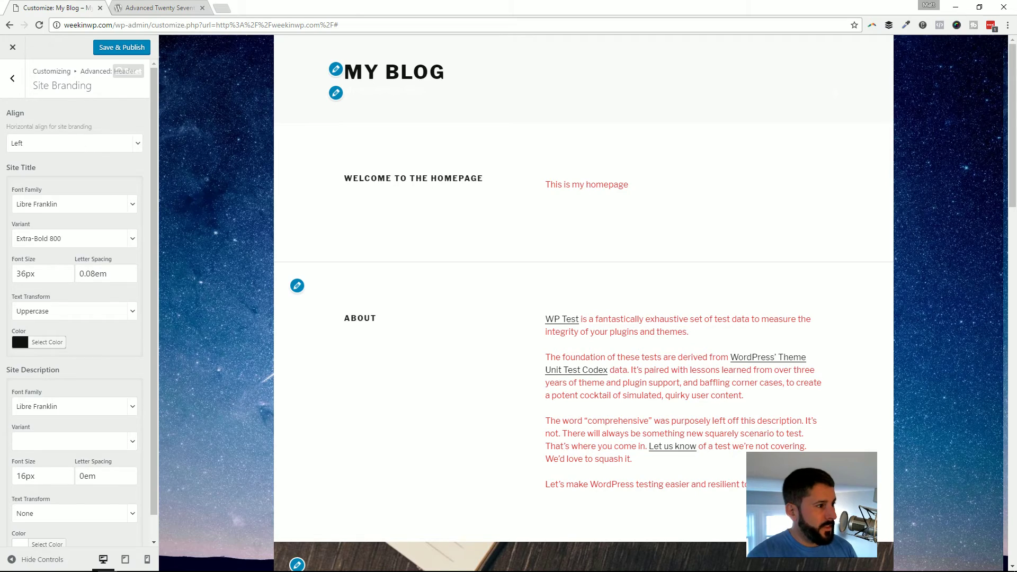
click(74, 143)
click(75, 175)
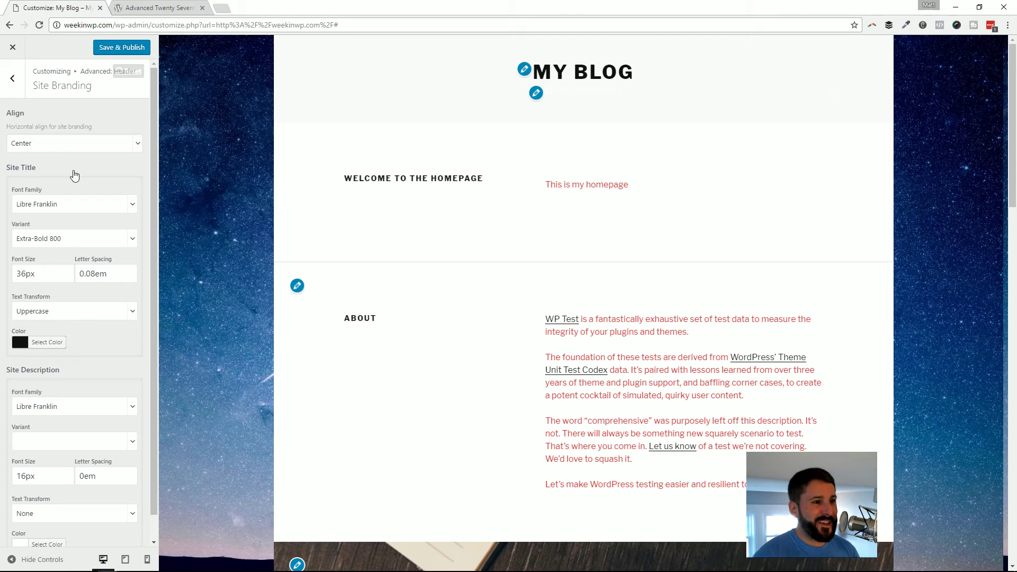
Step: Check the site title font and transform options, keeping Libre Franklin and Uppercase
click(121, 207)
click(112, 179)
click(82, 205)
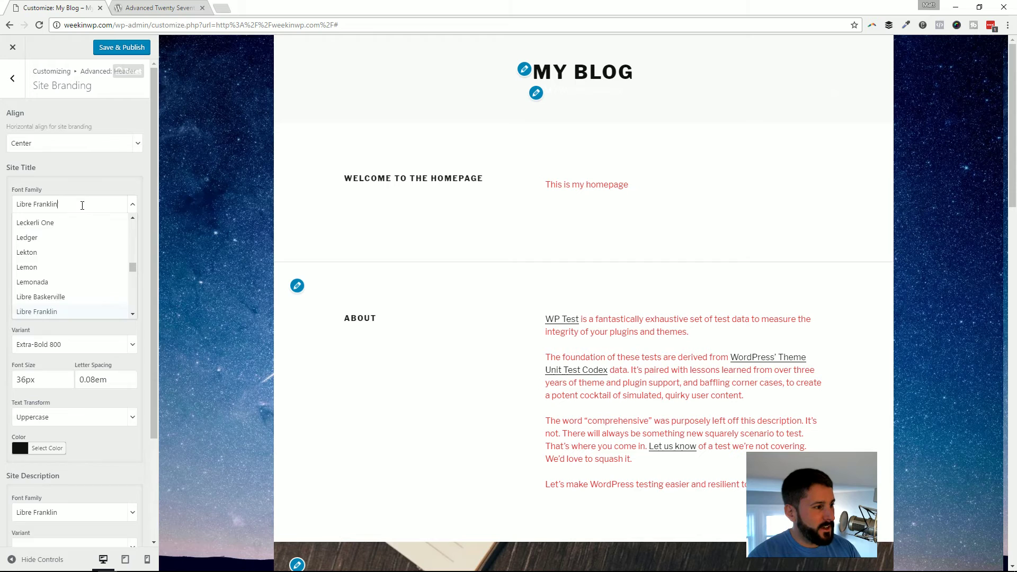
click(111, 178)
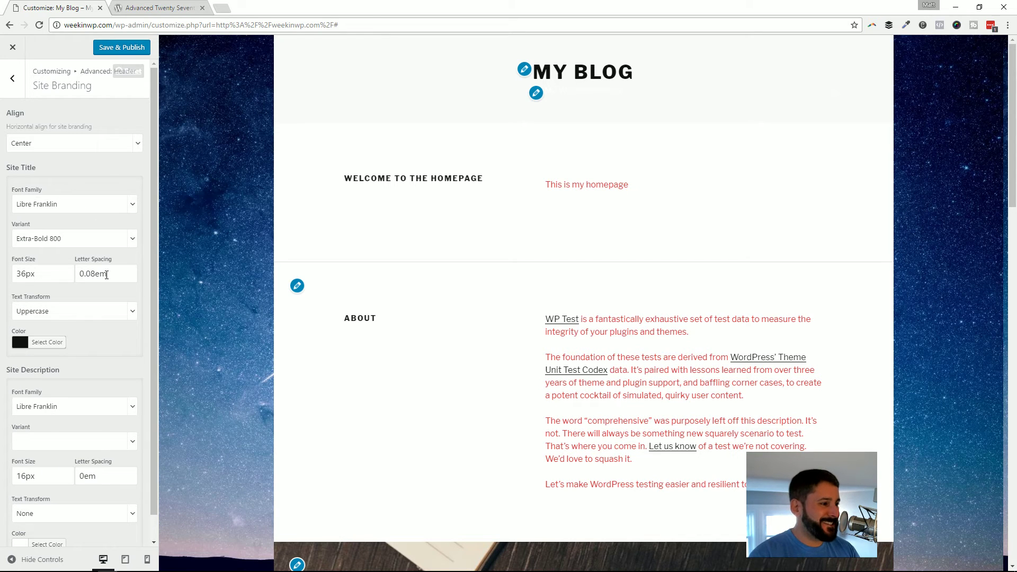
click(65, 312)
click(82, 284)
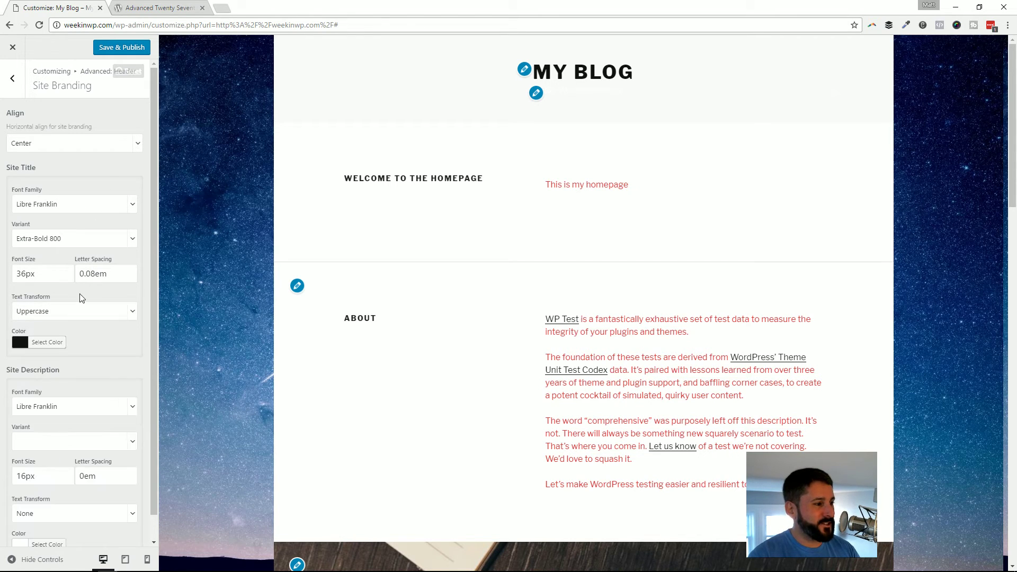
scroll(79, 302, down, 1)
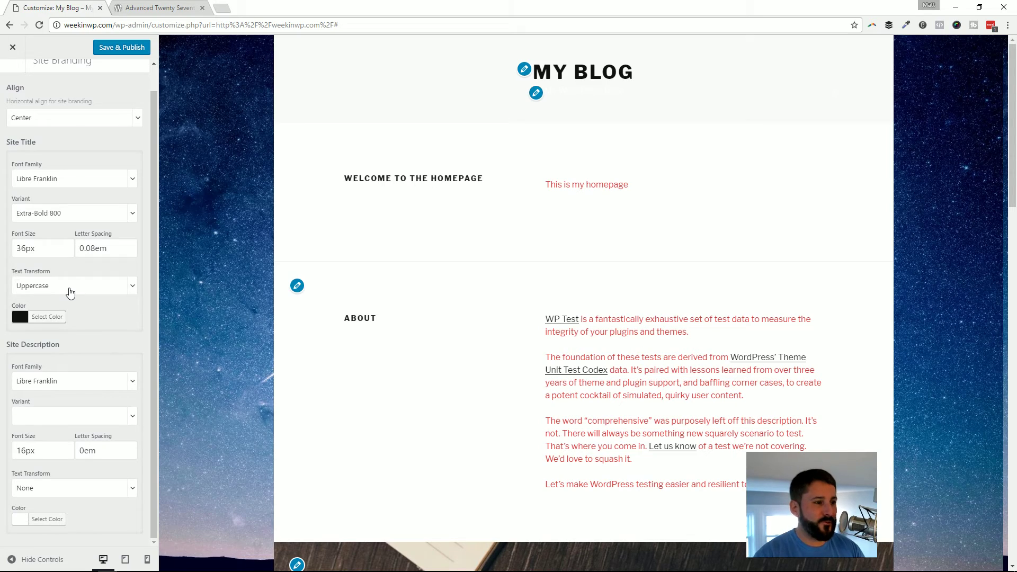
Step: Set the site description color to red #ff0000 and Save & Publish
click(47, 519)
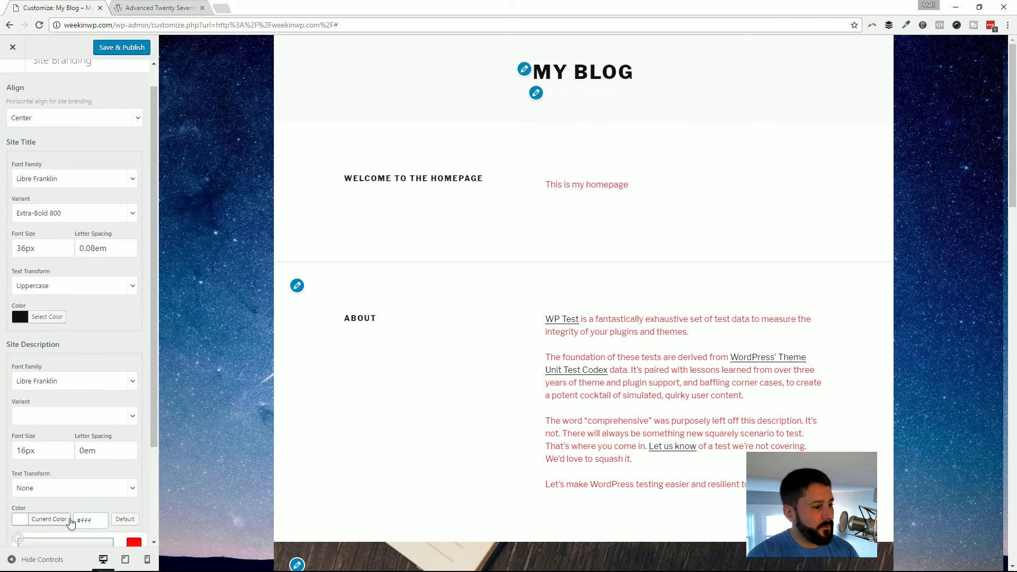
scroll(80, 477, down, 2)
drag(132, 483, 133, 437)
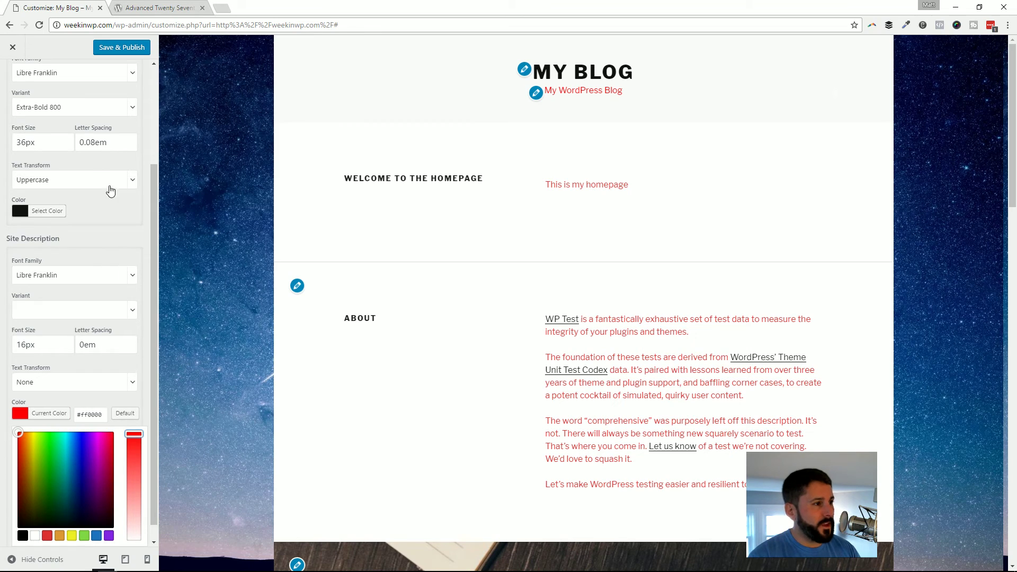
click(131, 51)
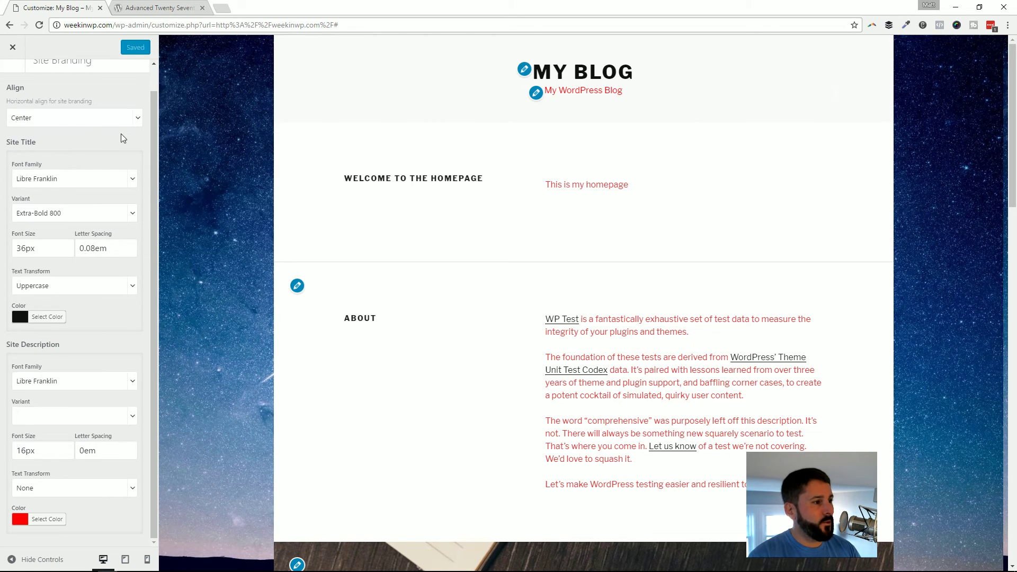
Step: Browse the header menu and general header settings, then return to the main section list
click(15, 78)
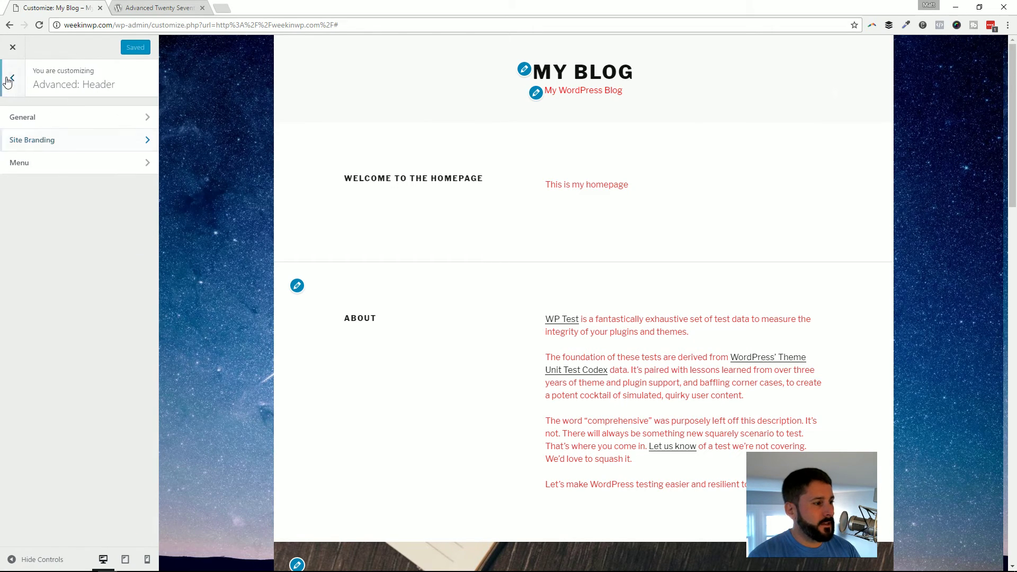
click(70, 164)
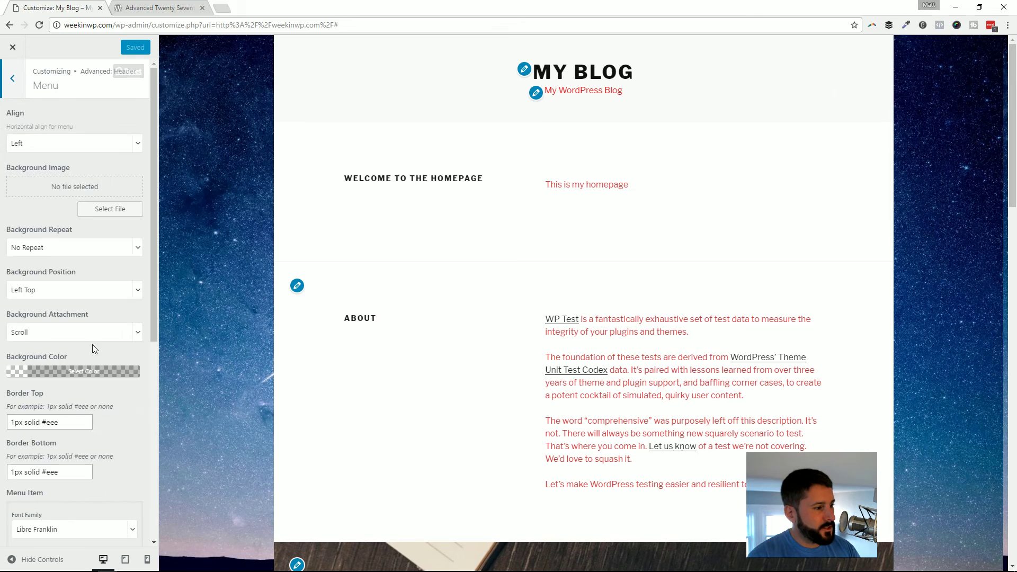
scroll(59, 360, down, 2)
scroll(61, 434, down, 5)
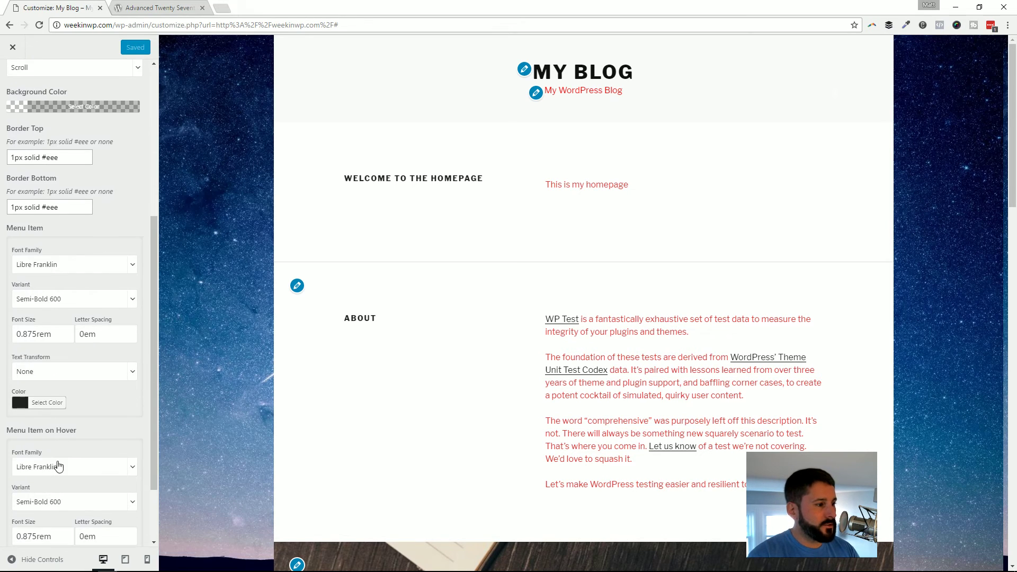
scroll(58, 413, up, 7)
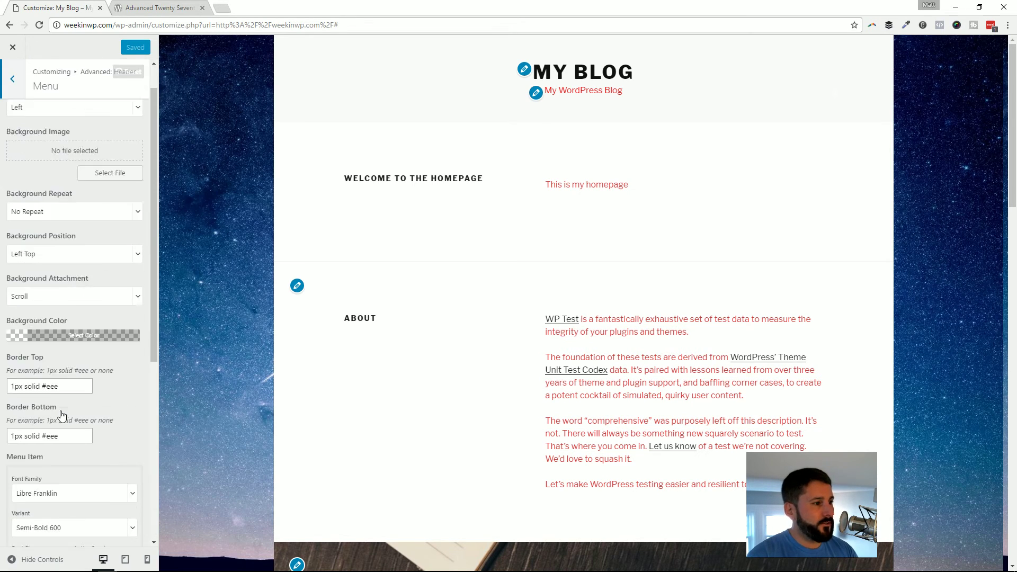
click(13, 91)
click(50, 119)
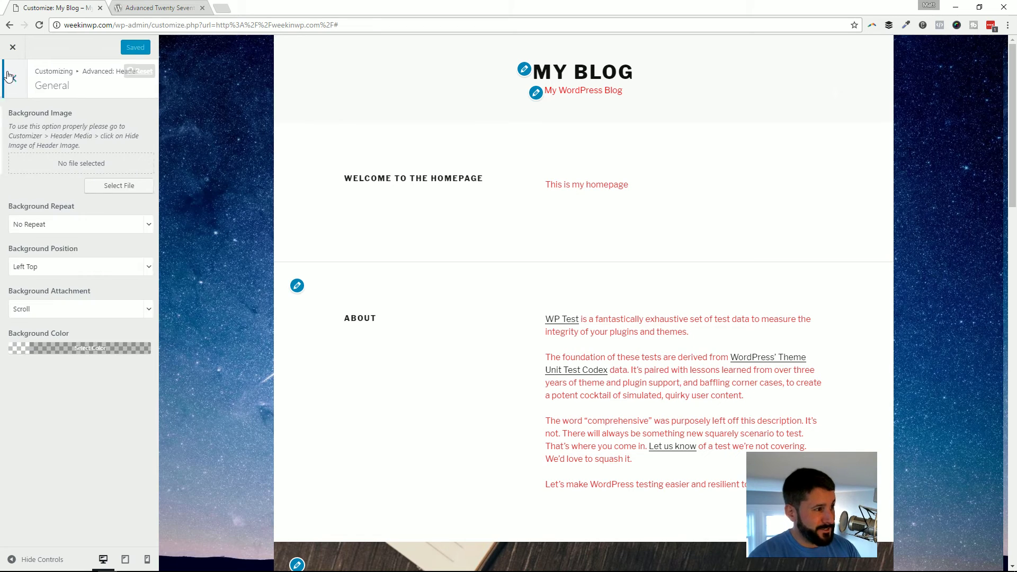
click(8, 76)
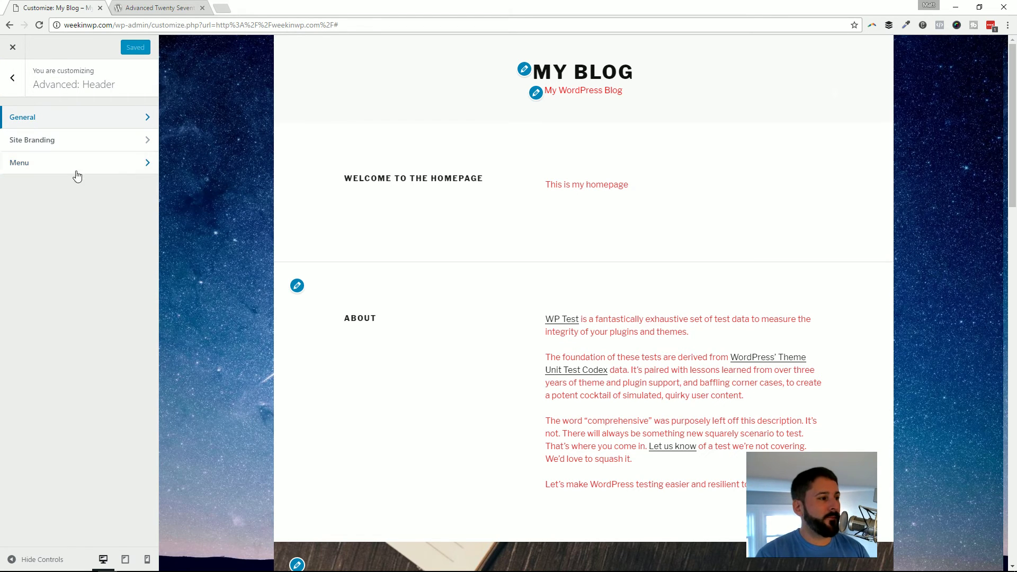
click(16, 78)
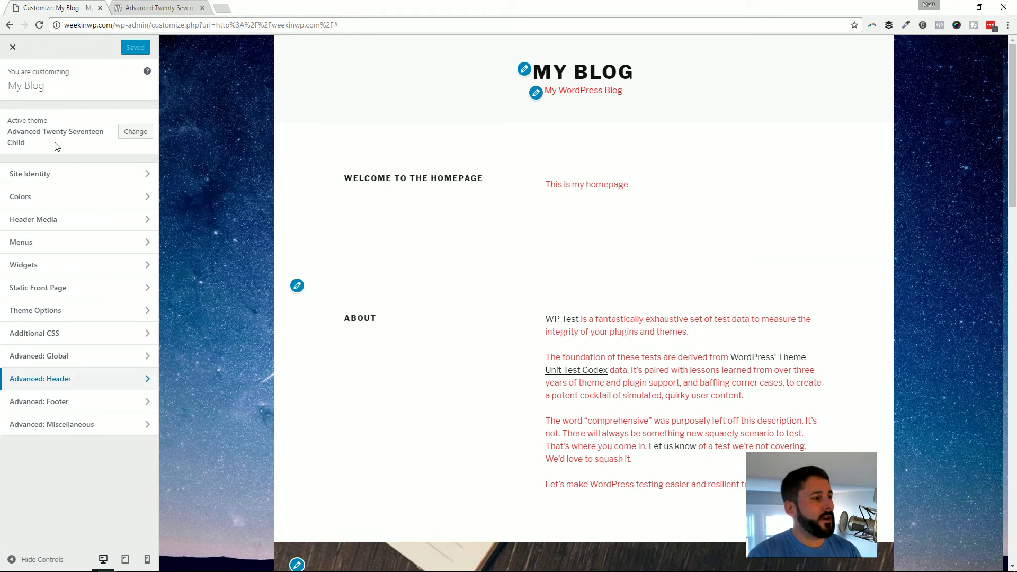
Step: Replace the footer's Custom Copyright text with a custom 2017 website copyright line
click(81, 403)
click(91, 169)
scroll(376, 316, down, 15)
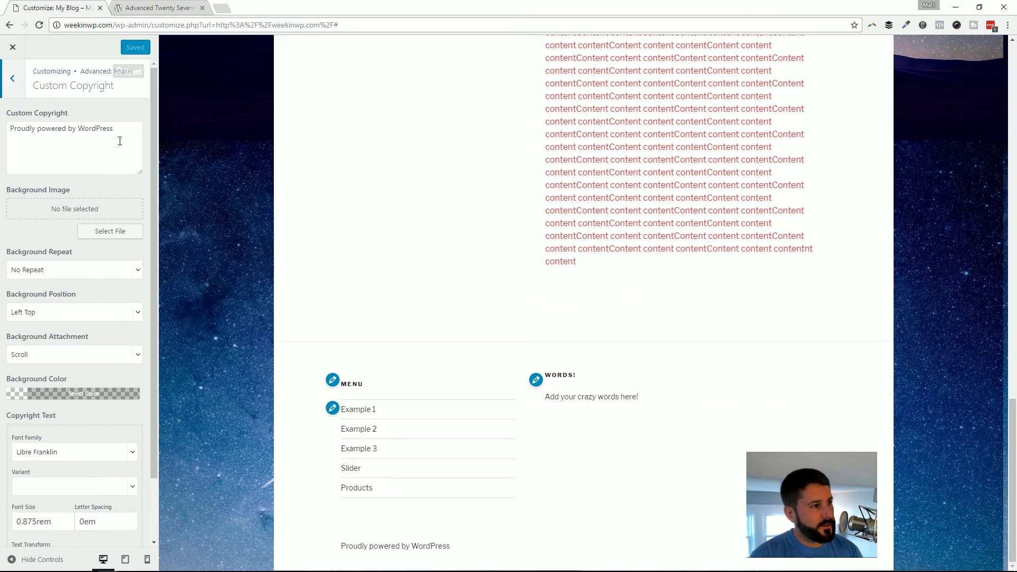
drag(120, 141, 1, 126)
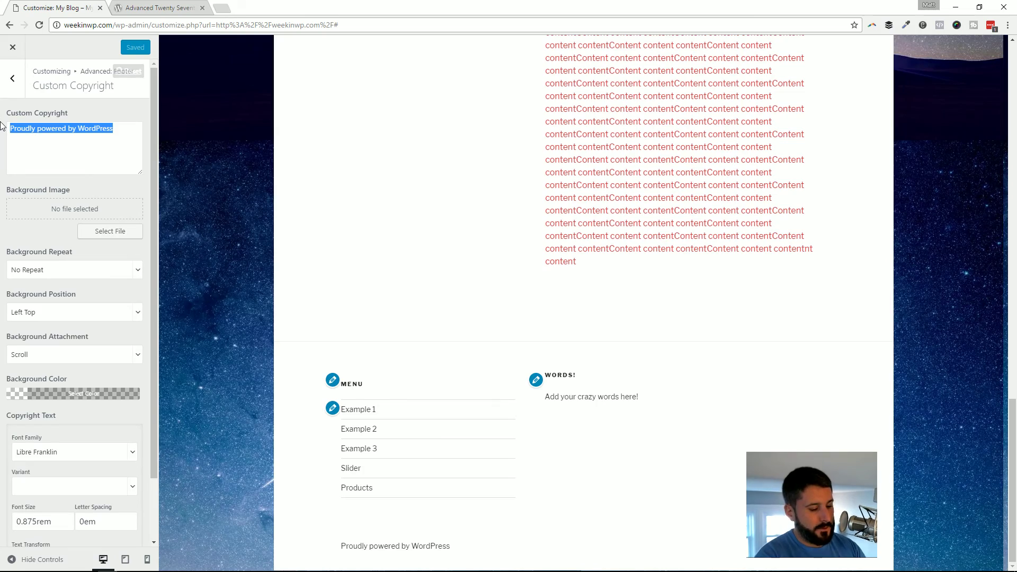
text(Matt's website 2017)
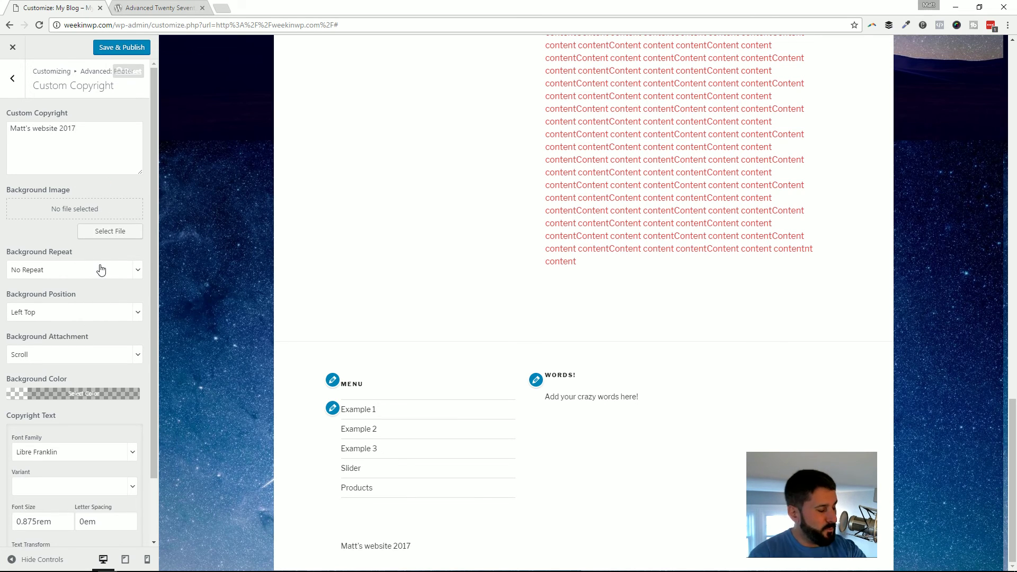
Step: Open the Copyright Text Color picker, then return to the Advanced Twenty Seventeen plugin page
scroll(101, 267, down, 2)
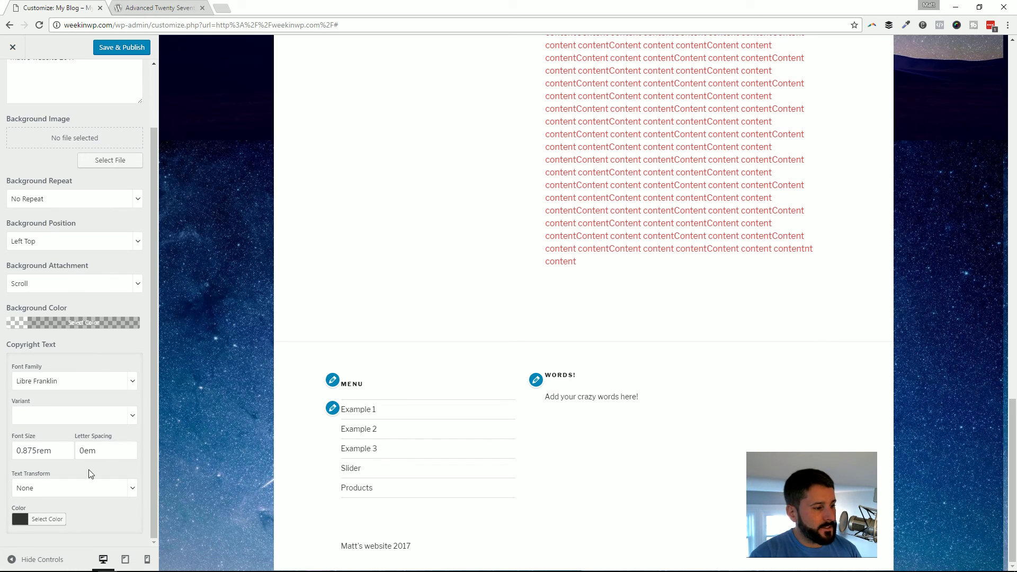
click(43, 519)
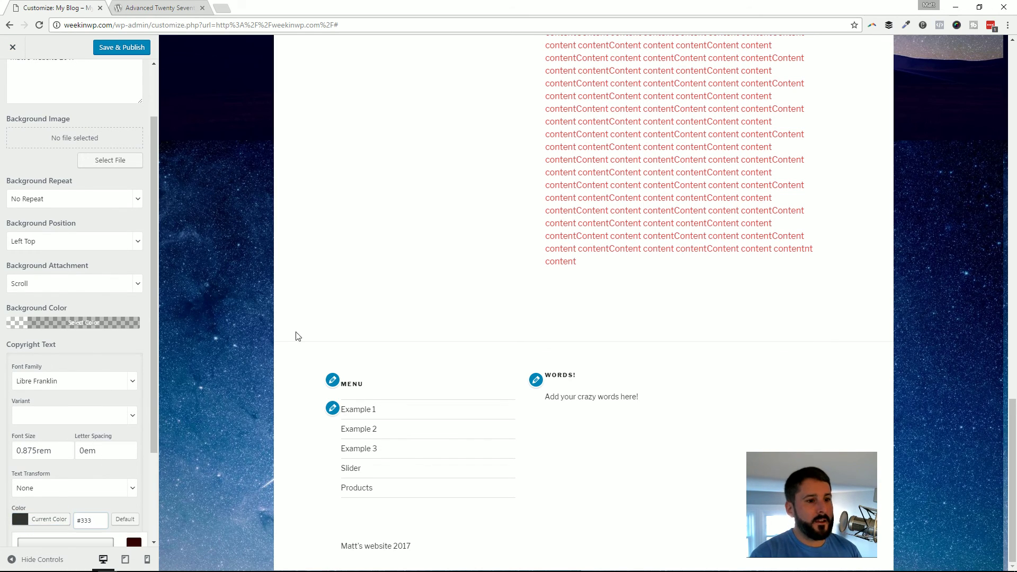
scroll(295, 337, up, 5)
click(159, 8)
scroll(456, 231, up, 5)
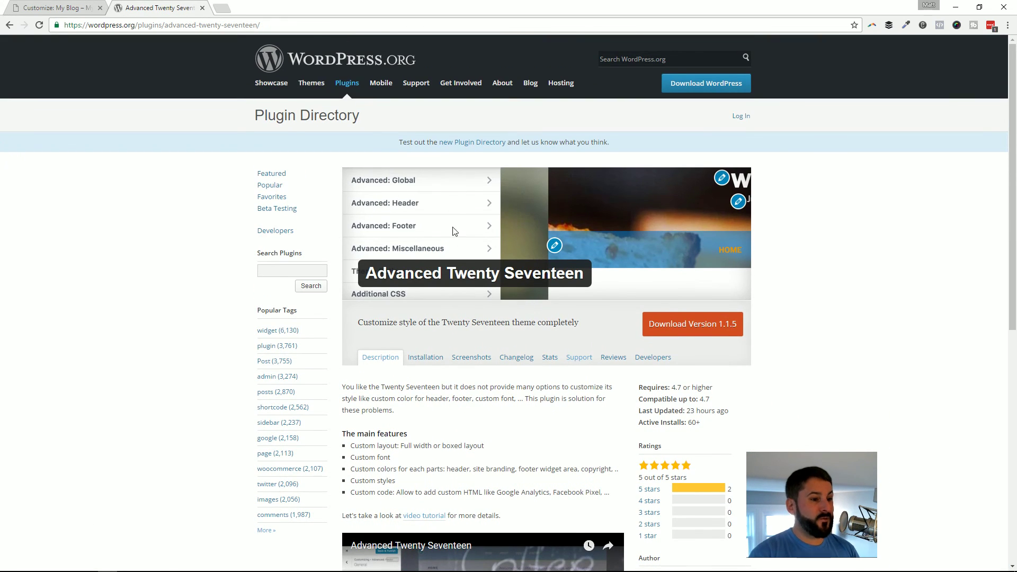